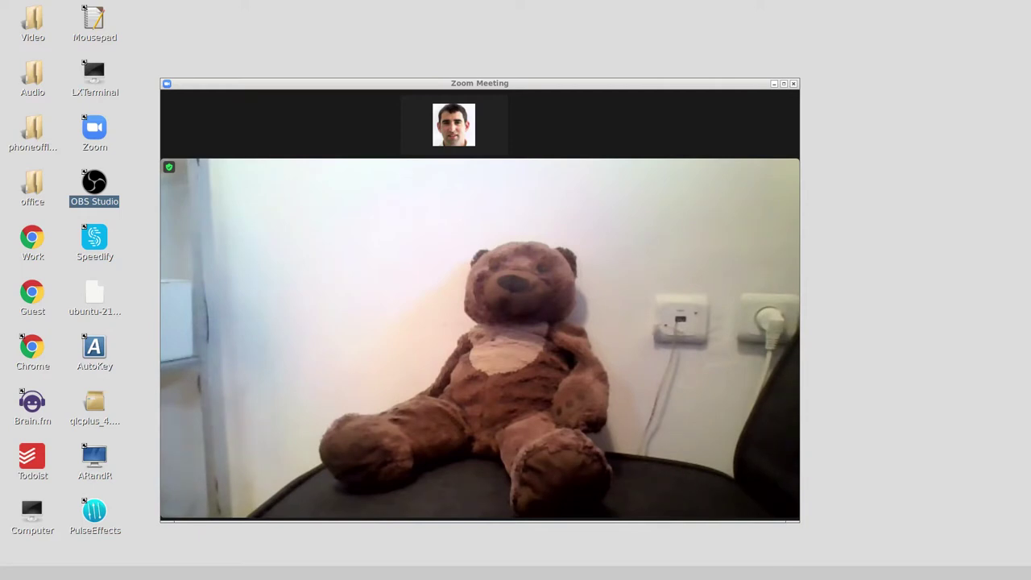
Bring up the Zoom meeting controls over the teddy-bear video feed.
mouse_move(793, 306)
mouse_move(387, 385)
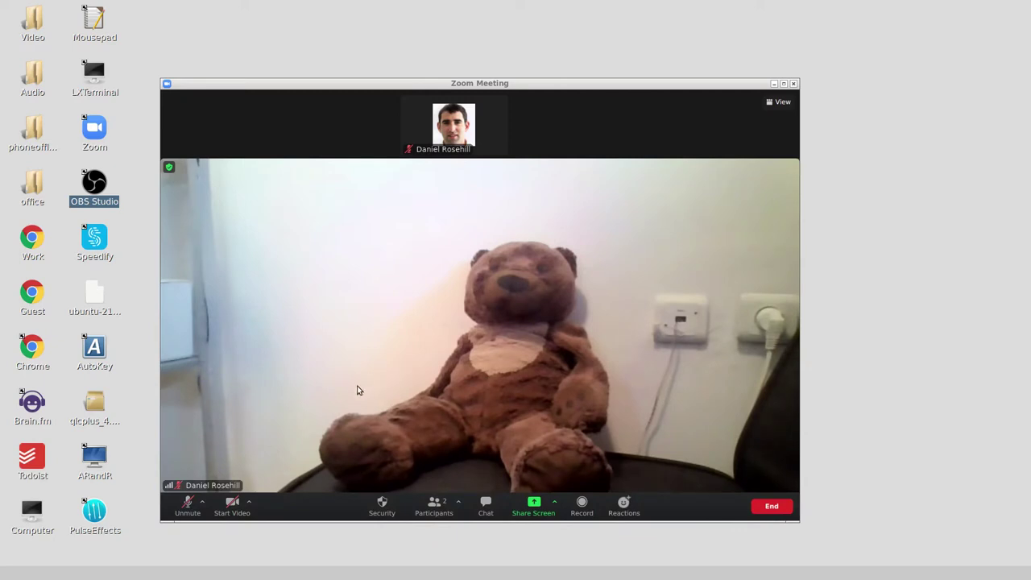
Turn on your Zoom camera and open Video Settings from the camera menu.
click(229, 506)
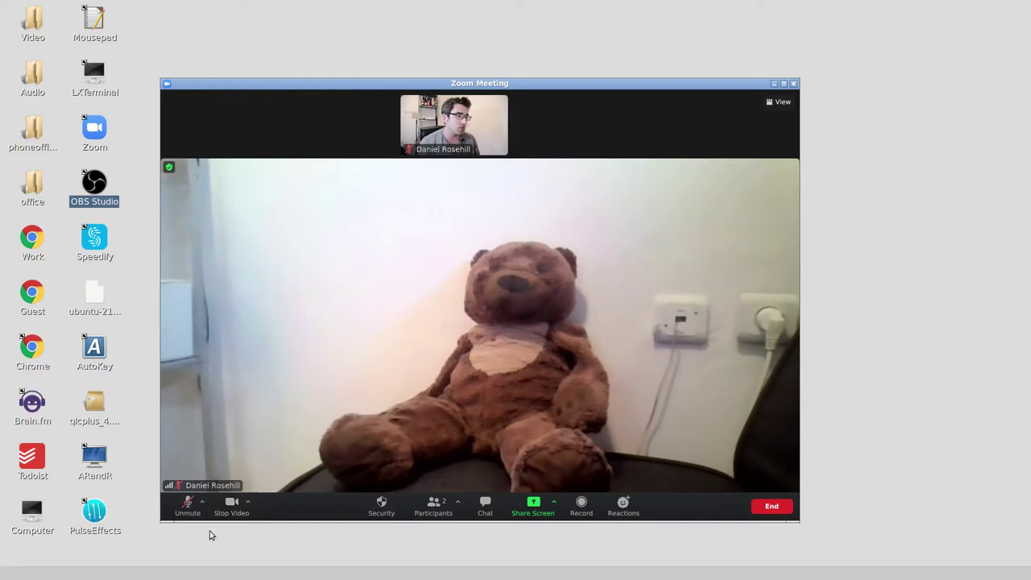
click(203, 503)
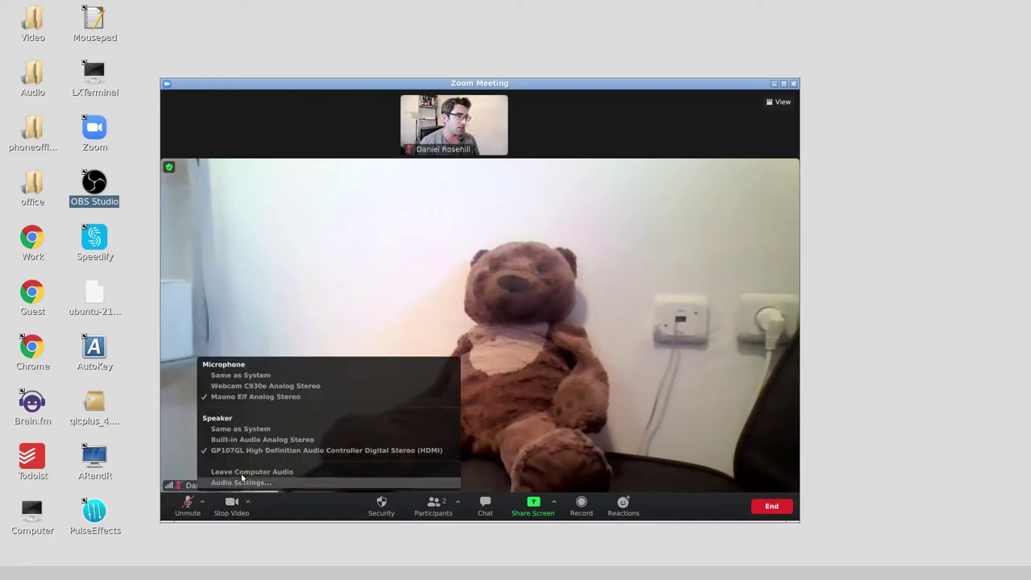
click(247, 502)
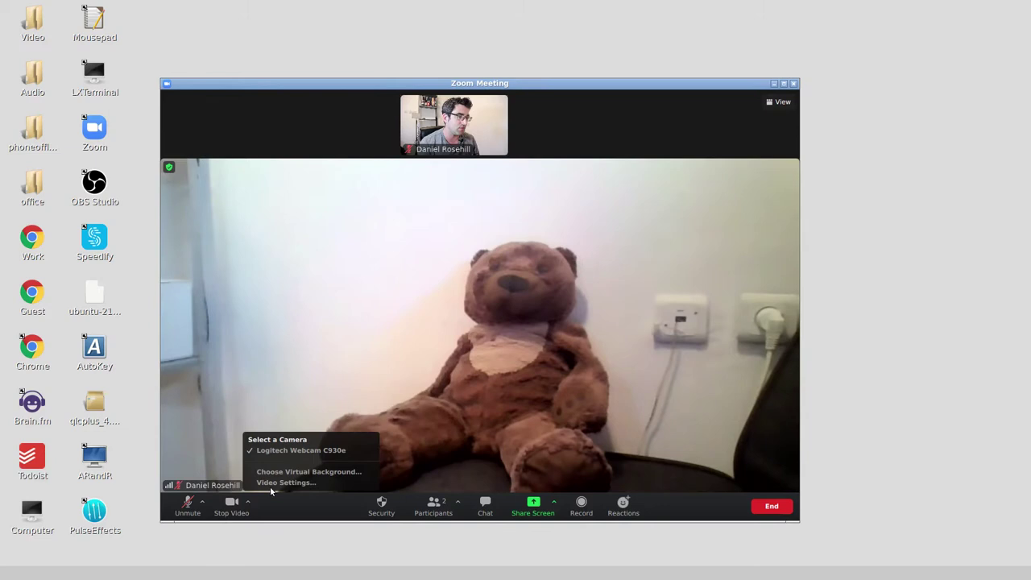
click(273, 489)
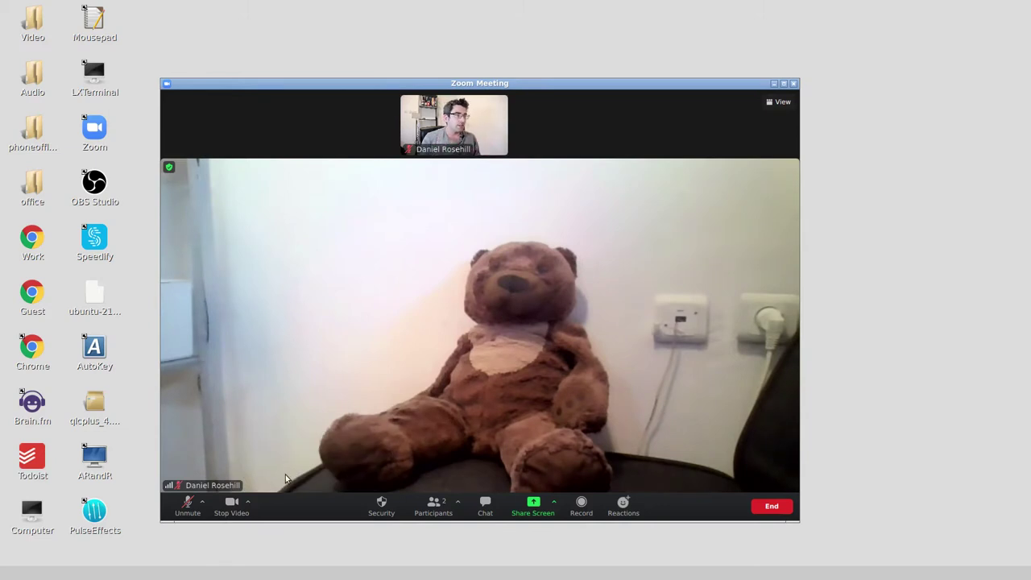
click(248, 502)
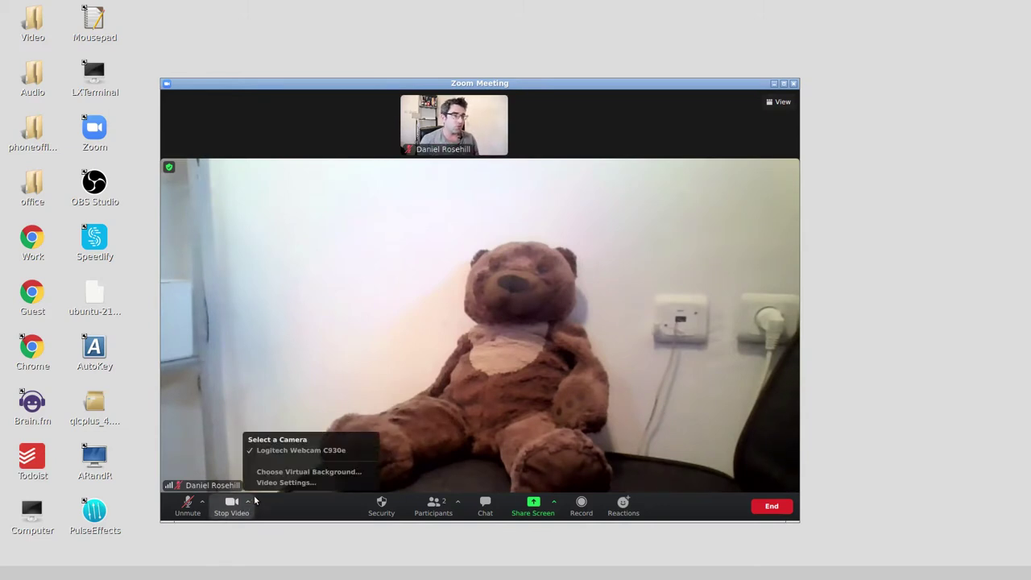
click(267, 483)
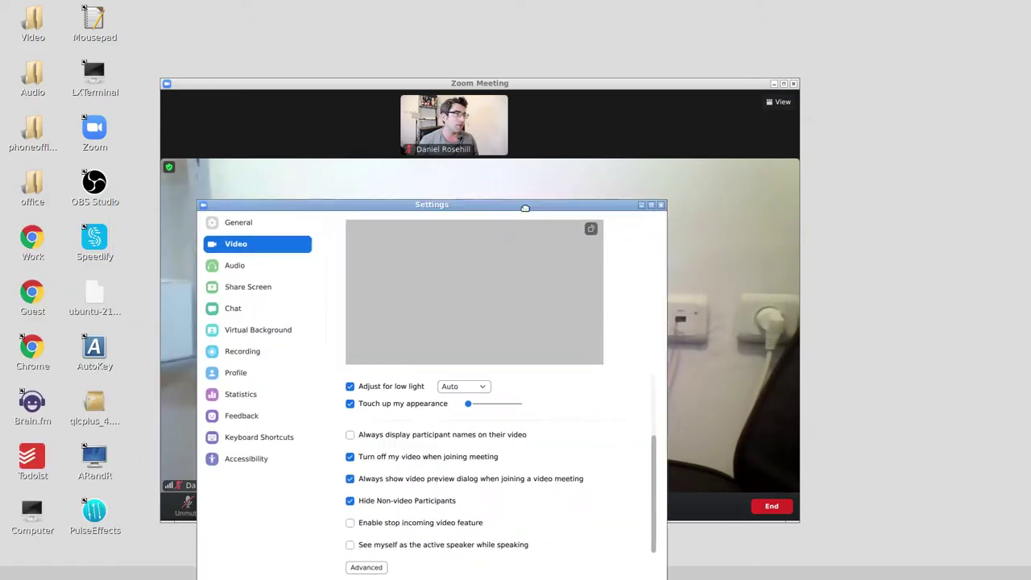
Move the Zoom Settings window up near the top of the screen over the meeting.
drag(433, 202, 464, 178)
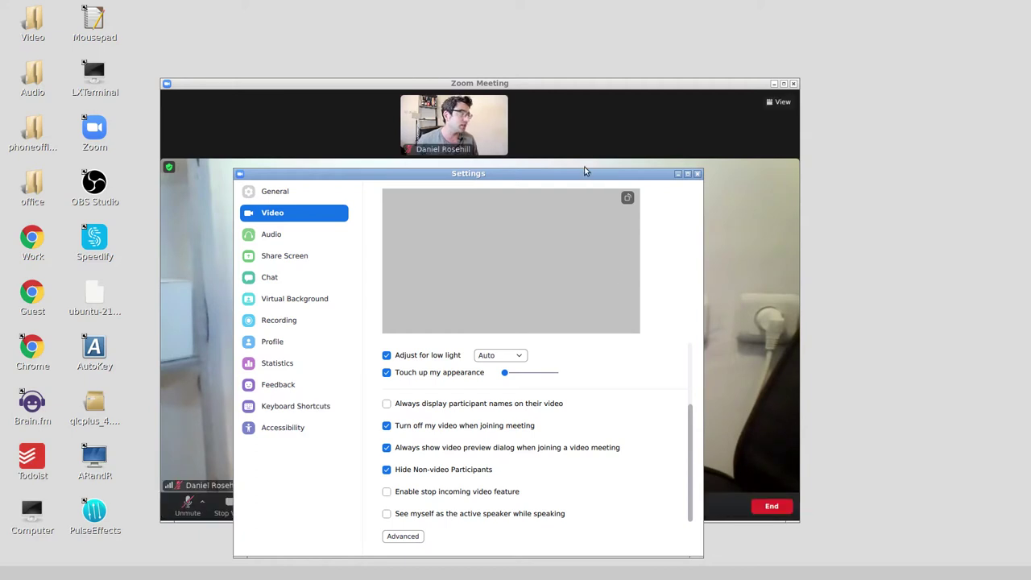
drag(589, 174, 572, 54)
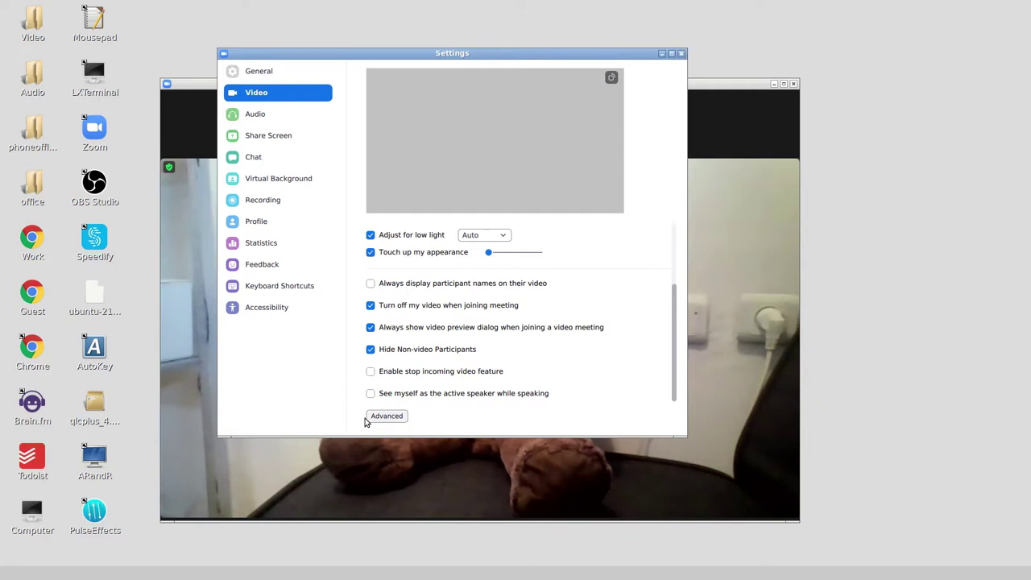
Enable showing yourself as the active speaker in Zoom's Video settings.
click(369, 393)
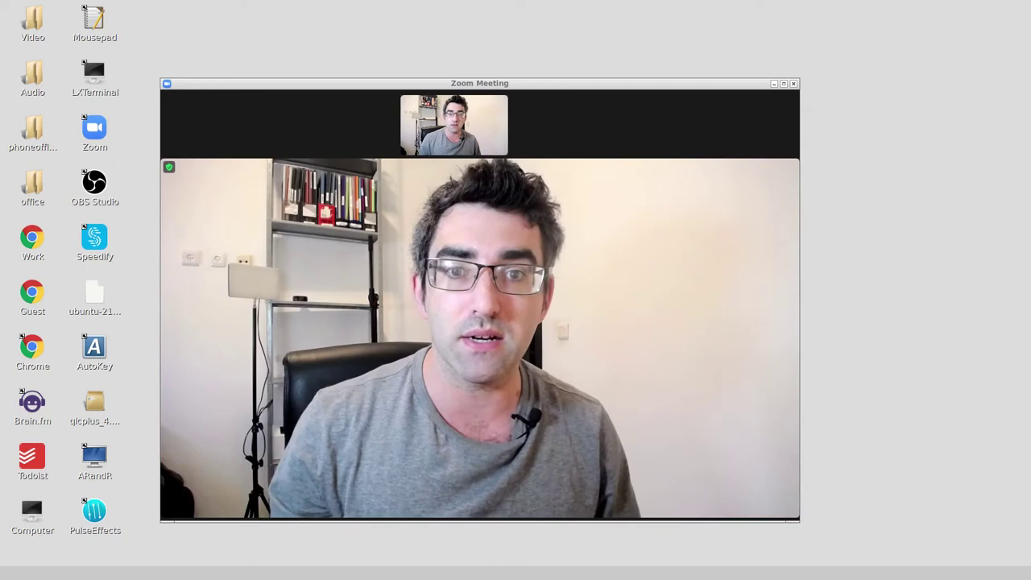
mouse_move(491, 377)
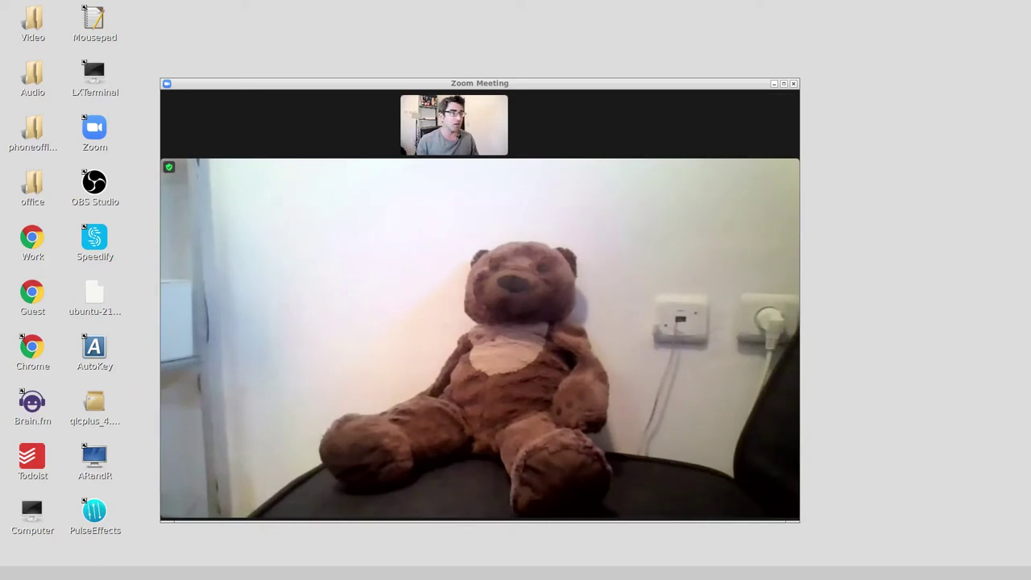
mouse_move(473, 151)
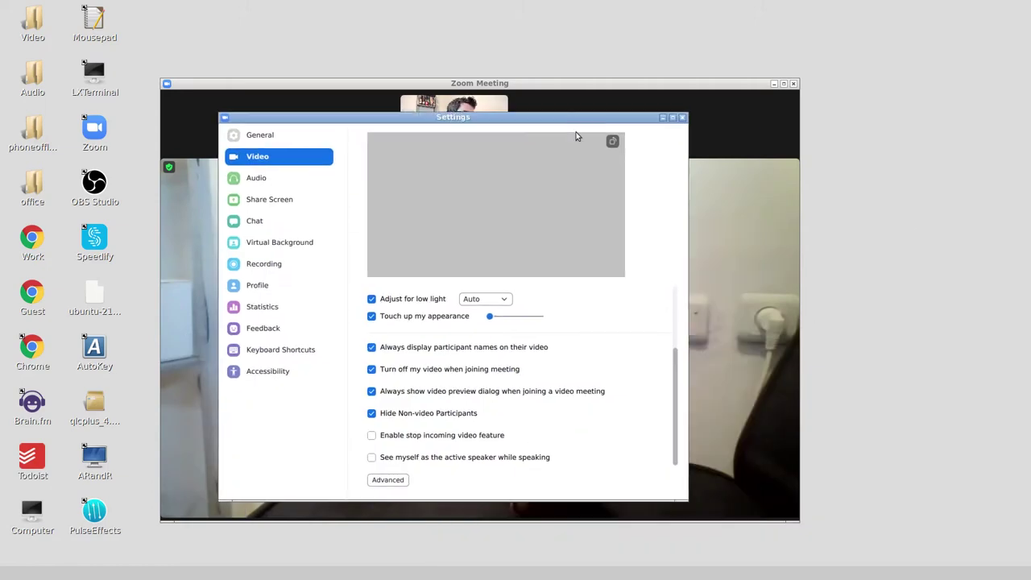
Turn off participant names, close Zoom Settings, stop your video, and launch OBS Studio.
click(464, 351)
click(681, 120)
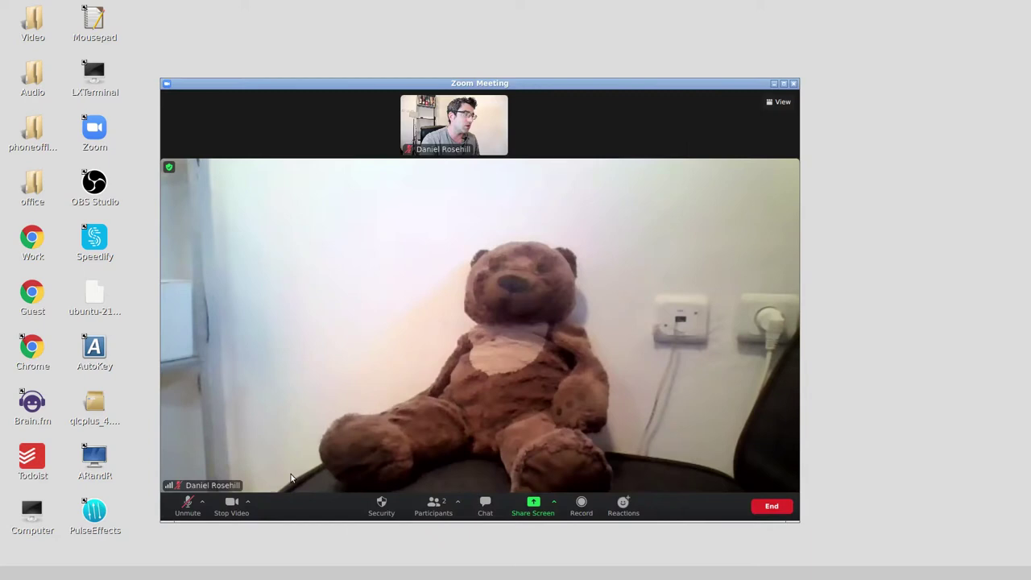
click(232, 508)
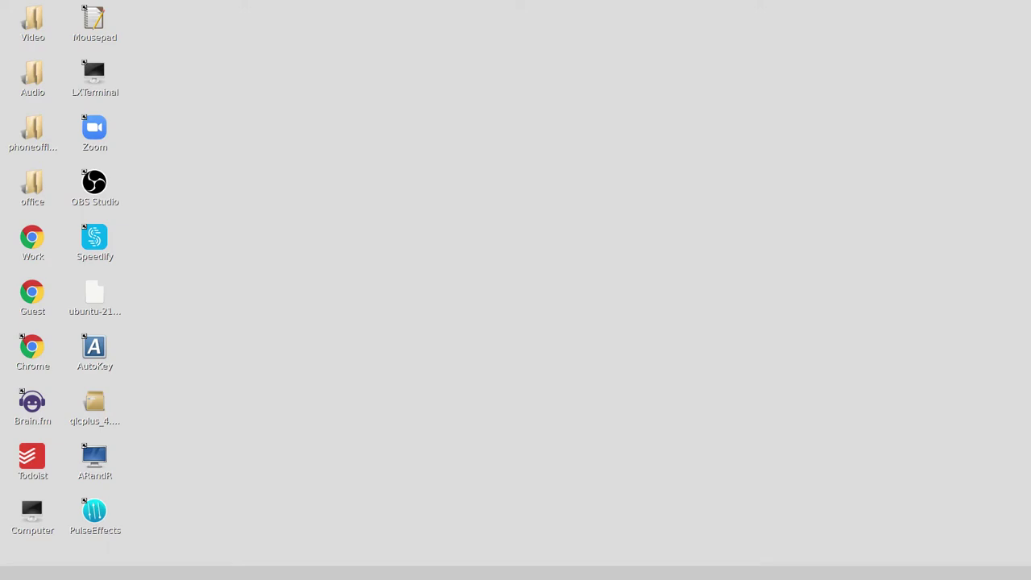
double_click(87, 189)
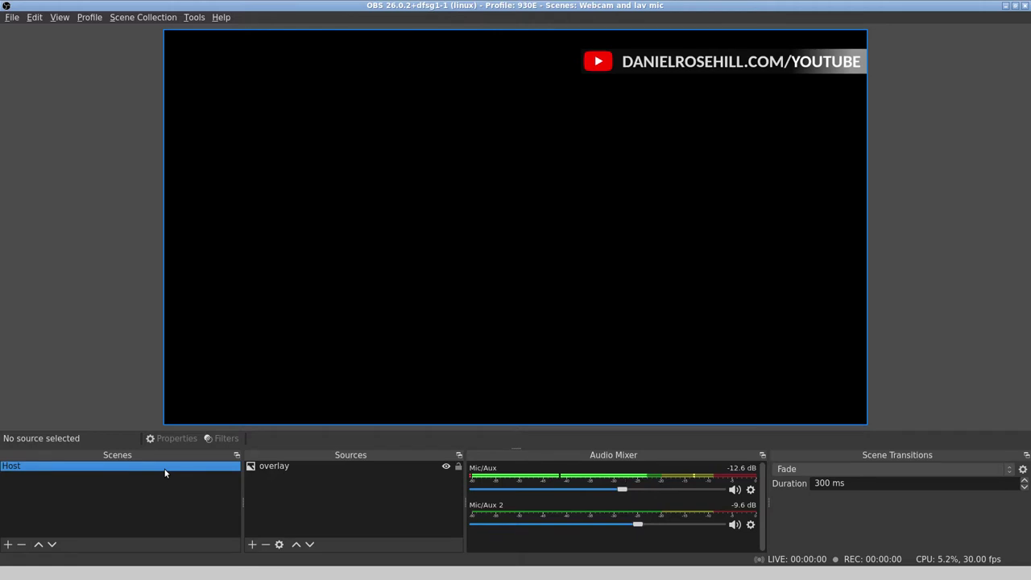
Open the add-source type list under the Host scene's Sources panel.
click(251, 544)
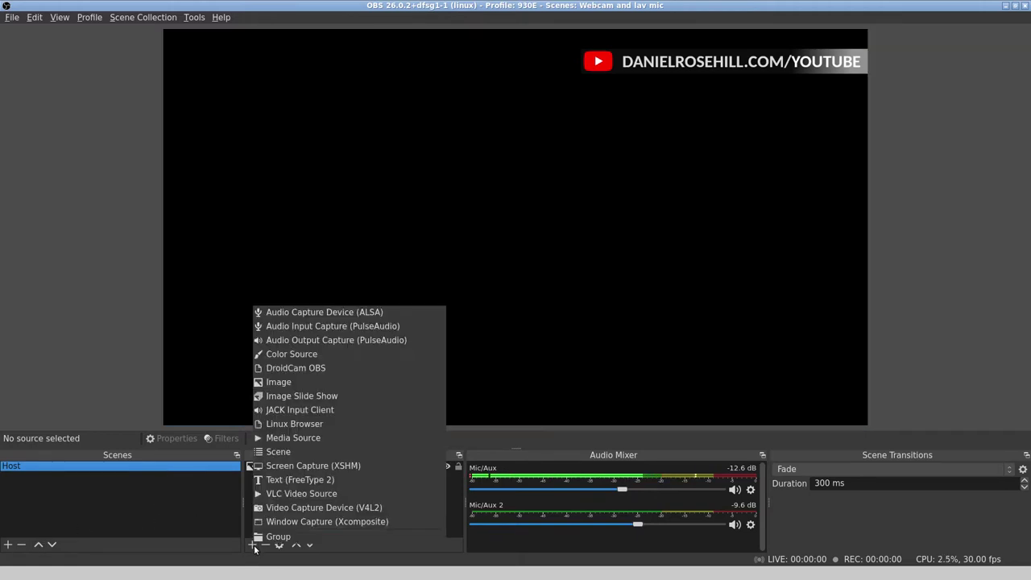
Add a new Video Capture Device (V4L2) source named Webcam using YU12 (Emulated) format.
click(332, 509)
click(428, 228)
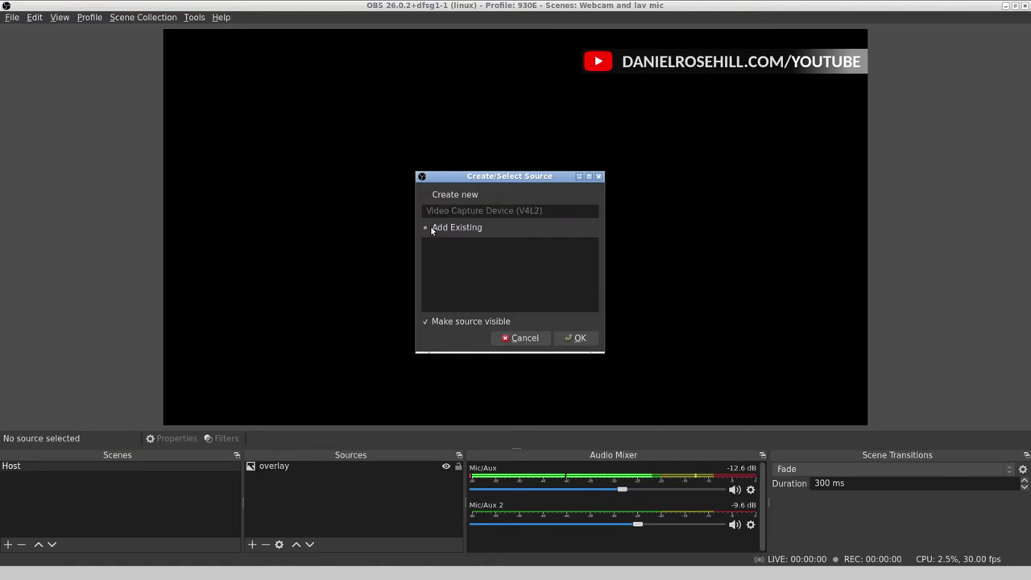
click(439, 195)
key(ctrl+a)
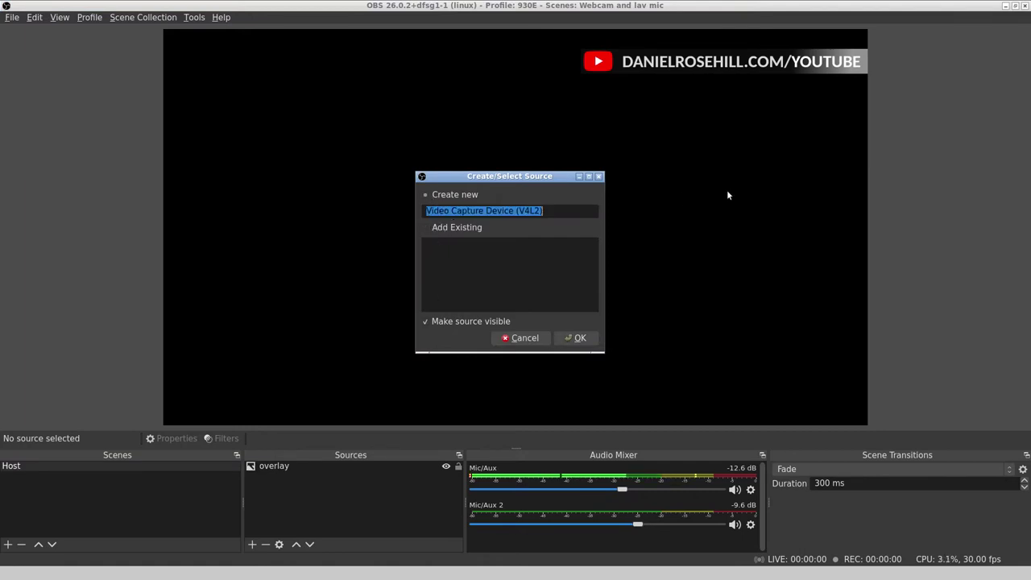
text(Webcam)
key(BackSpace)
key(BackSpace)
key(BackSpace)
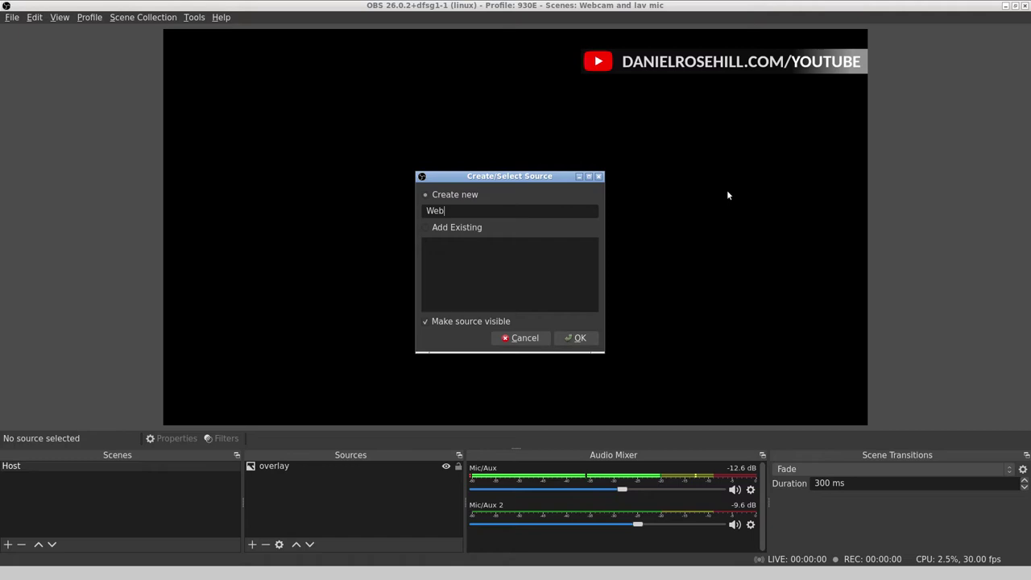
text(cam)
key(Return)
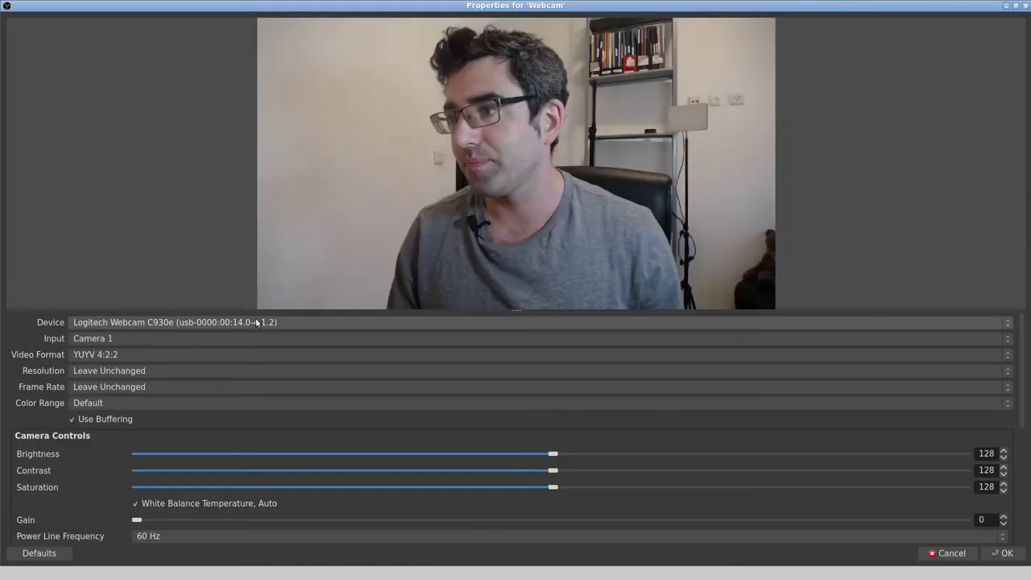
click(117, 354)
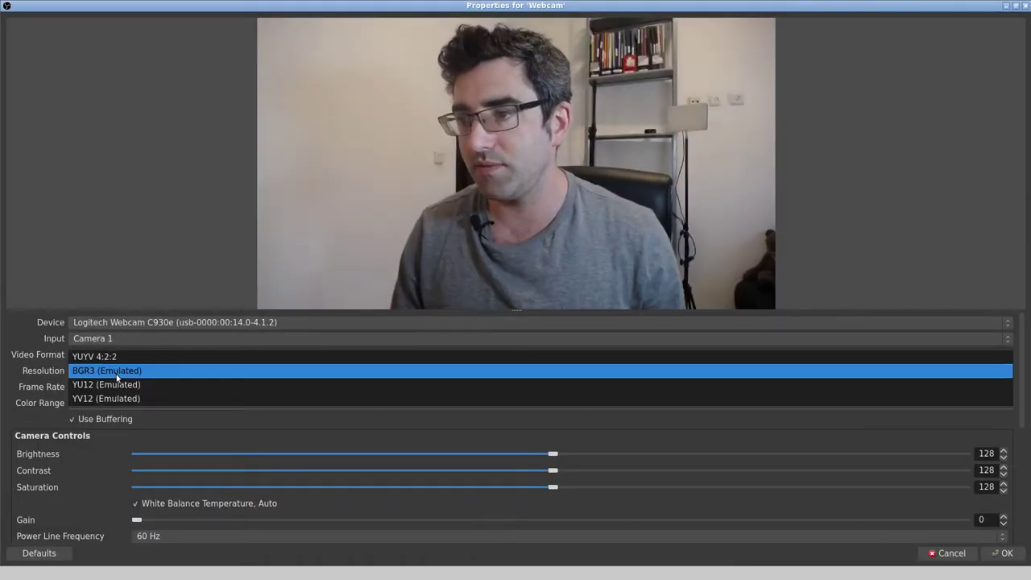
click(114, 385)
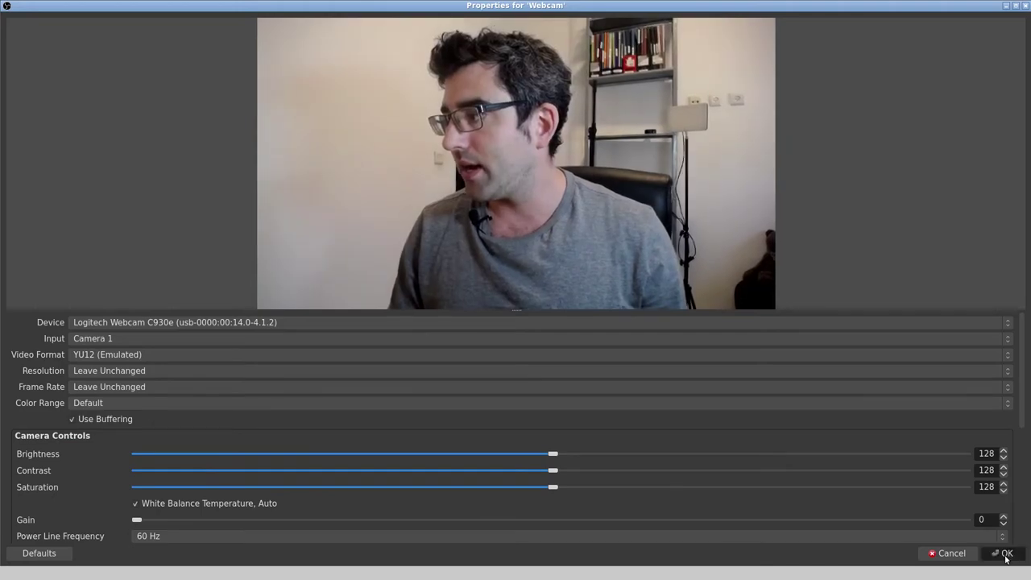
click(1004, 553)
Stretch the Webcam to fill the canvas and move the overlay above it.
drag(634, 296, 709, 347)
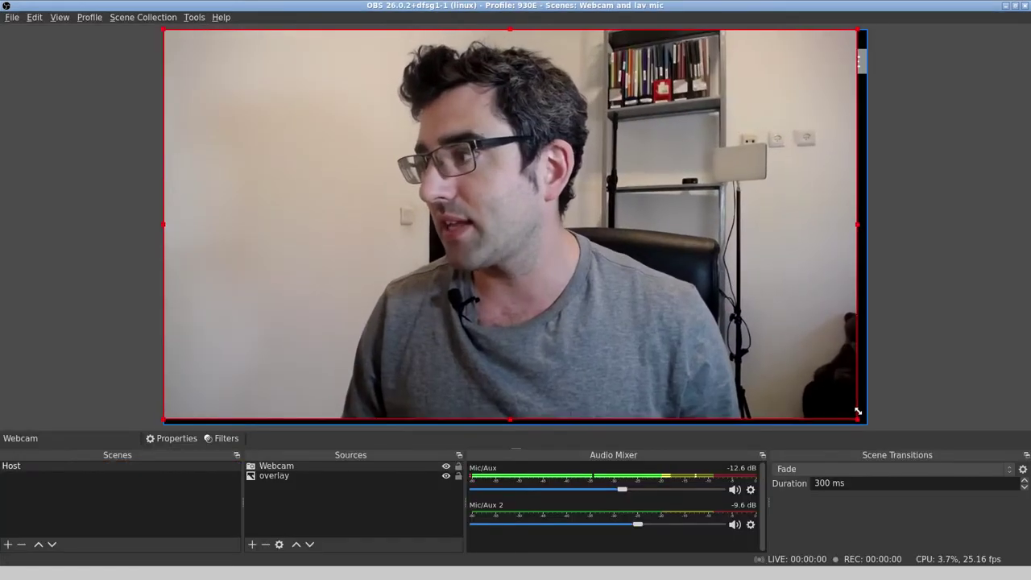
drag(857, 412, 868, 419)
drag(274, 475, 274, 463)
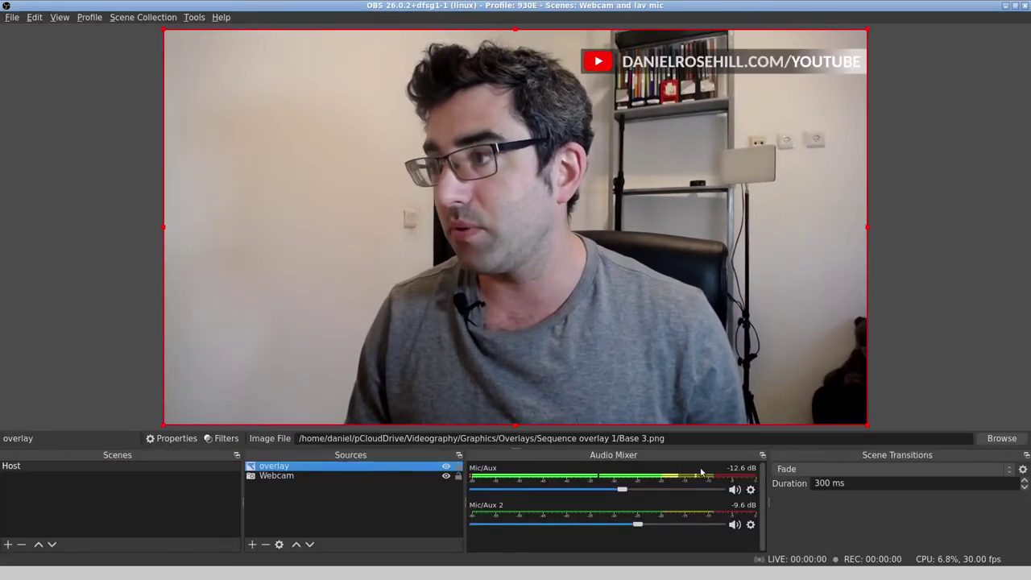
click(940, 339)
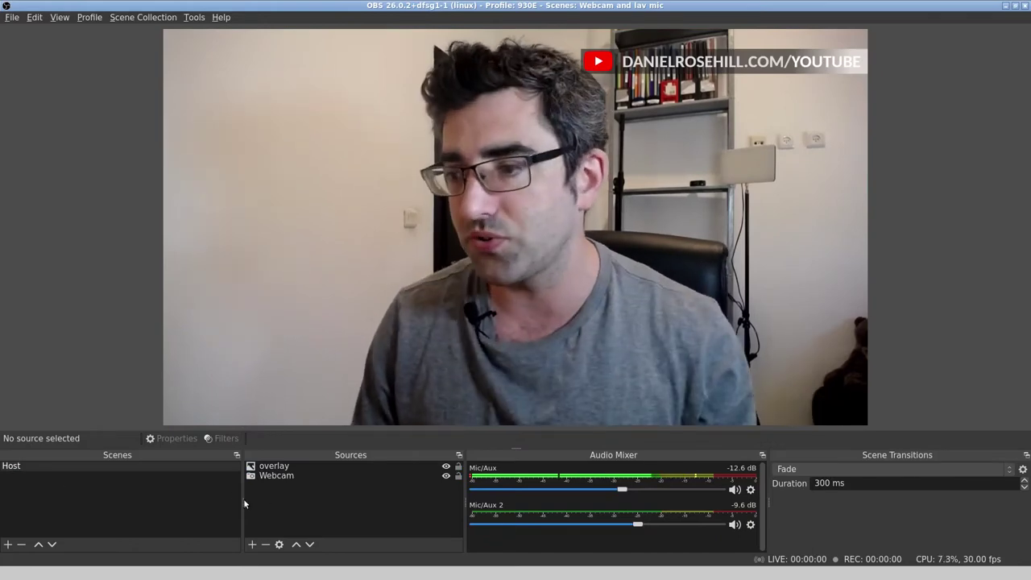
Duplicate the Host scene and name the copy 'Host/guest side by side'.
right_click(86, 466)
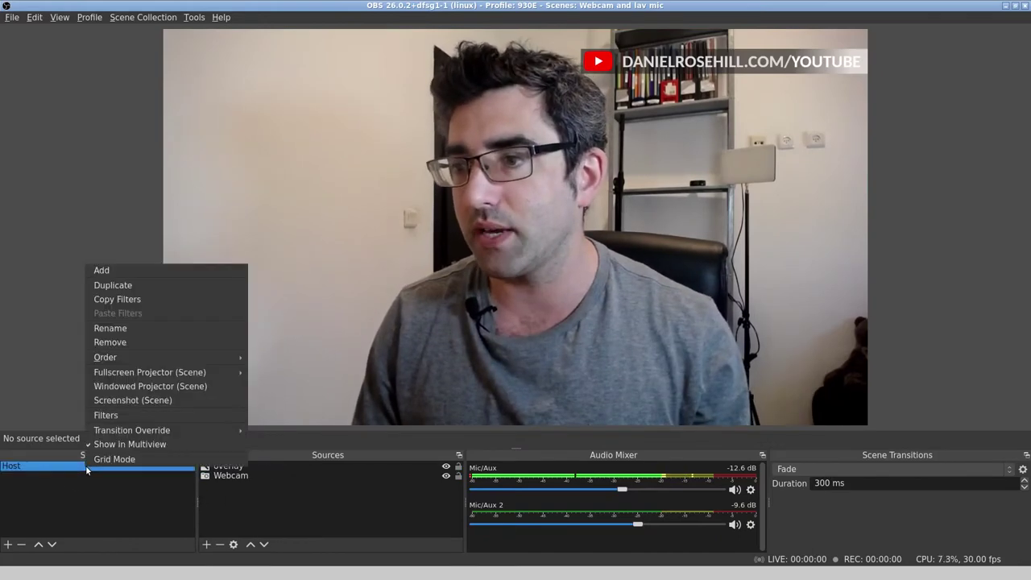
click(132, 287)
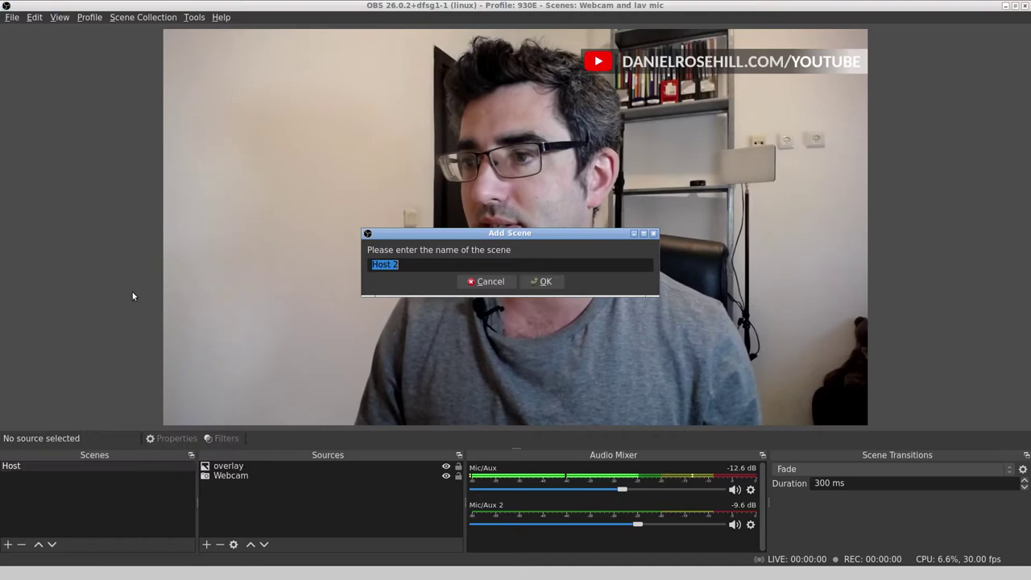
key(End)
key(BackSpace)
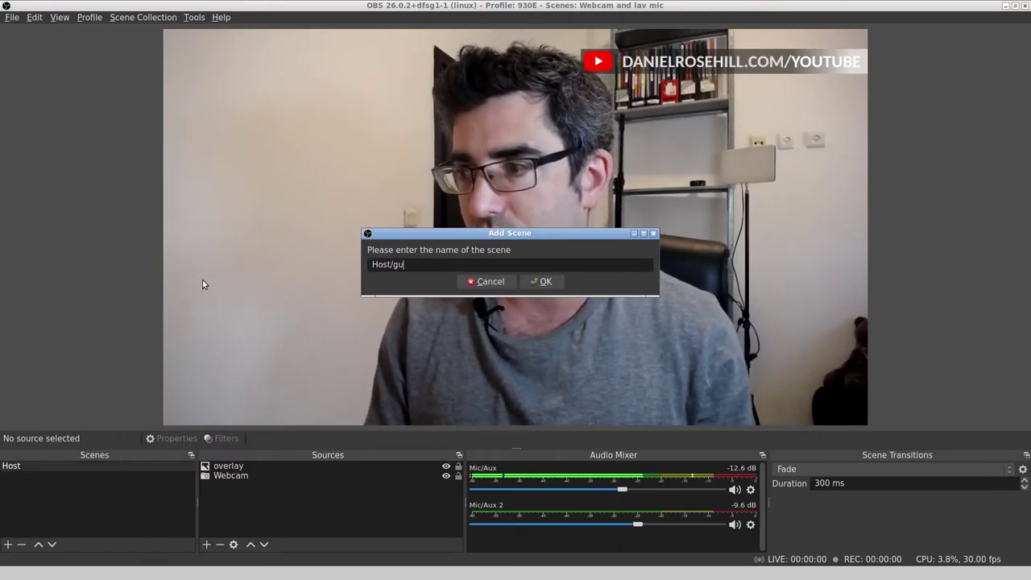
text(/guest side by side)
key(Return)
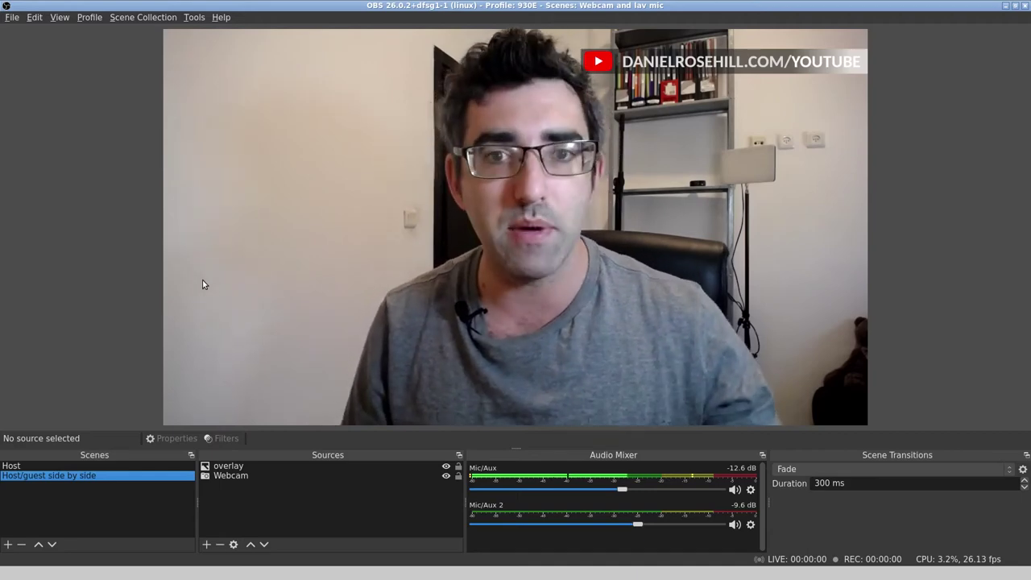
Open the source type list and close it again without adding a source.
click(207, 545)
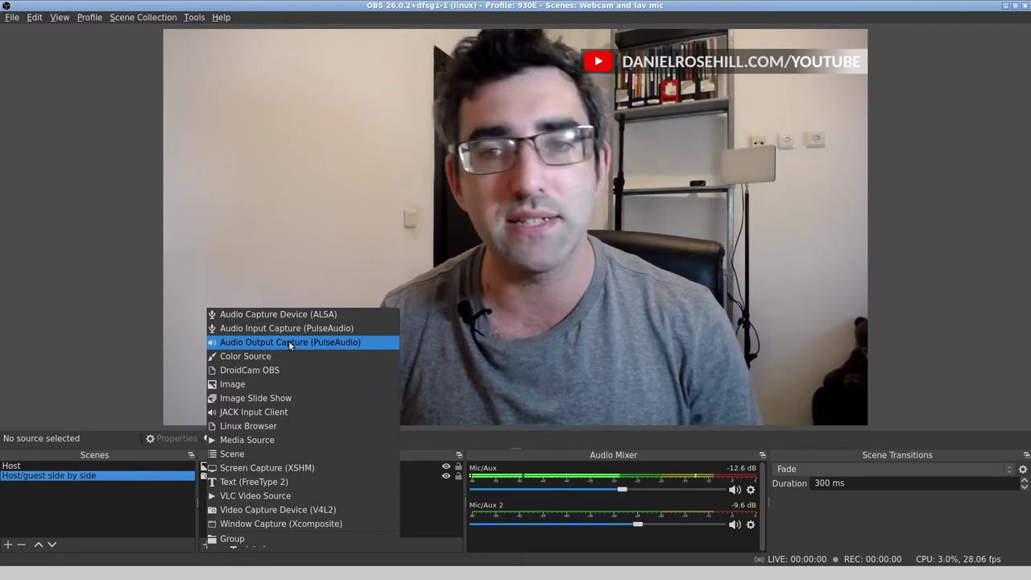
click(100, 363)
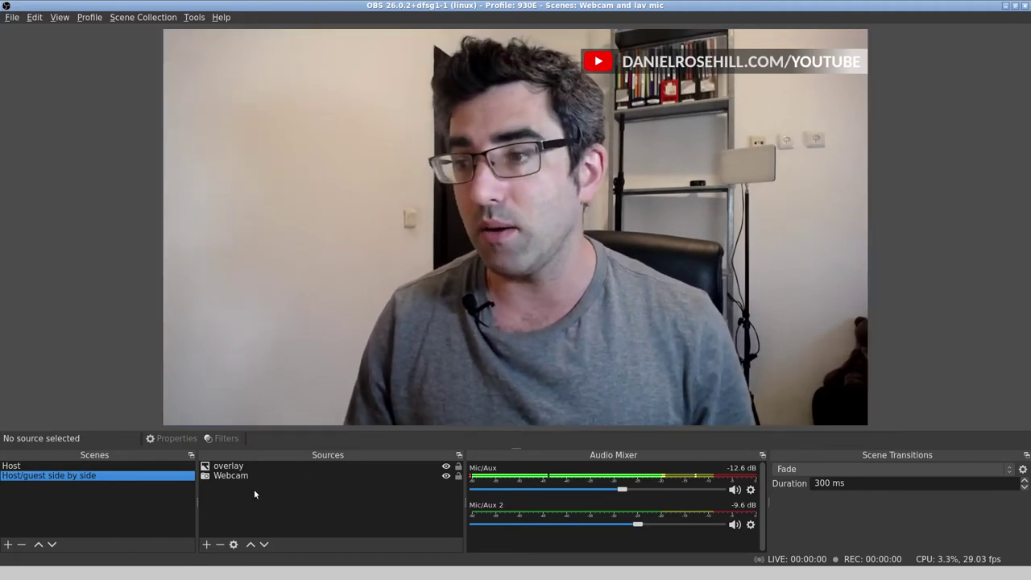
Pull the overlay image's right edge inward in the preview.
click(795, 346)
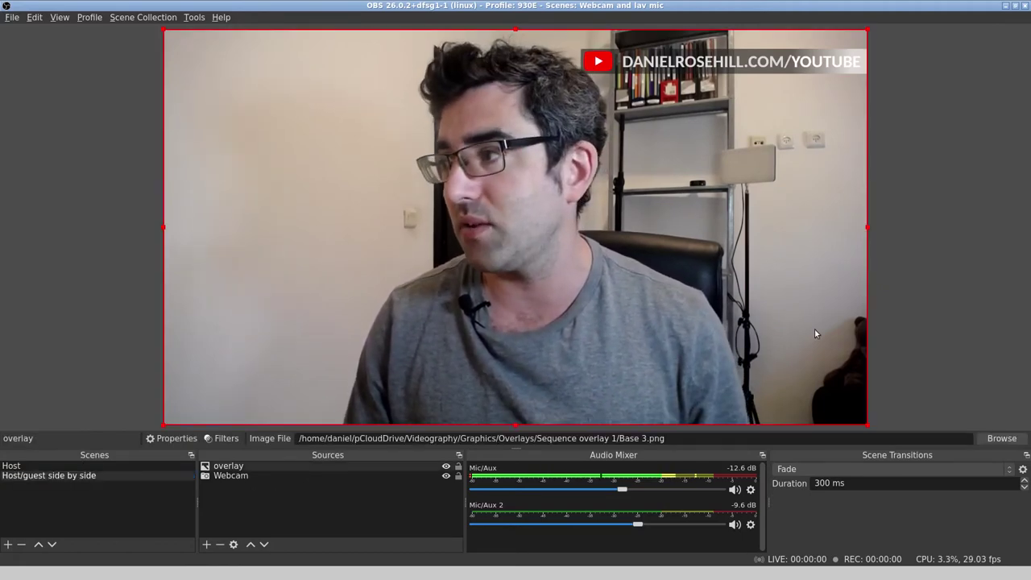
drag(867, 226, 867, 196)
click(924, 246)
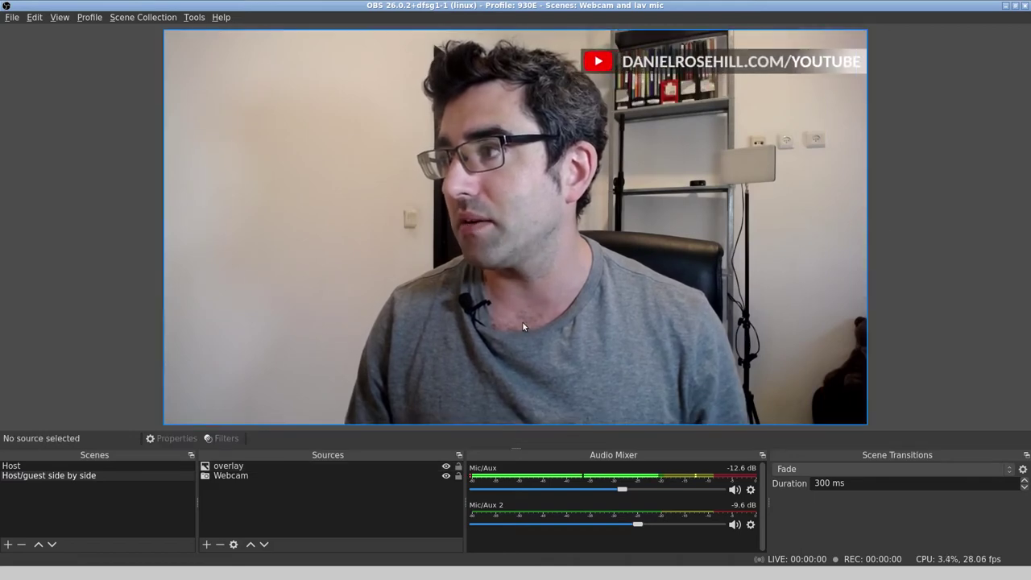
Shrink the Webcam to a quarter of the canvas and place it bottom-left.
click(230, 476)
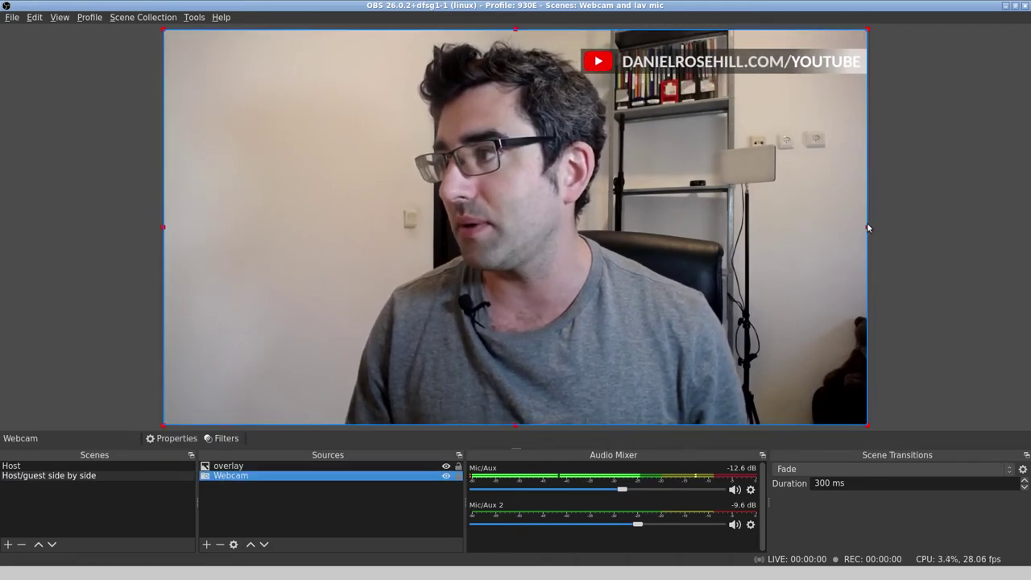
drag(867, 228, 479, 230)
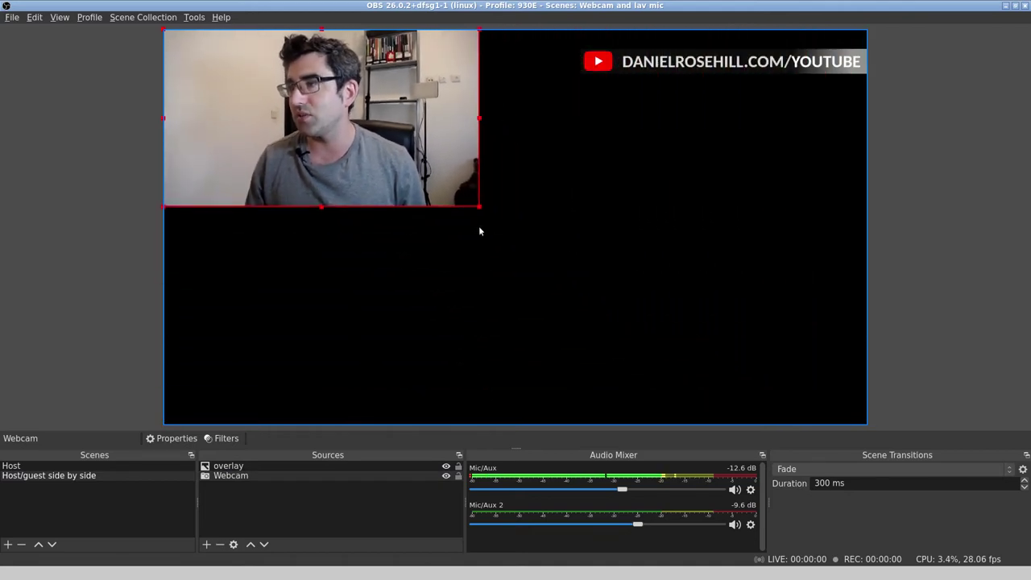
drag(402, 175, 438, 392)
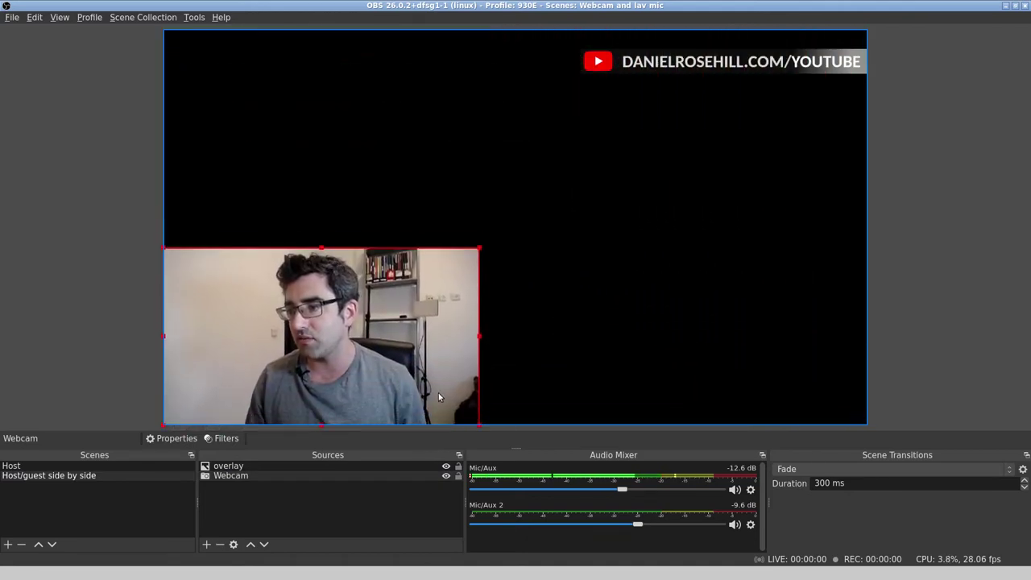
click(608, 356)
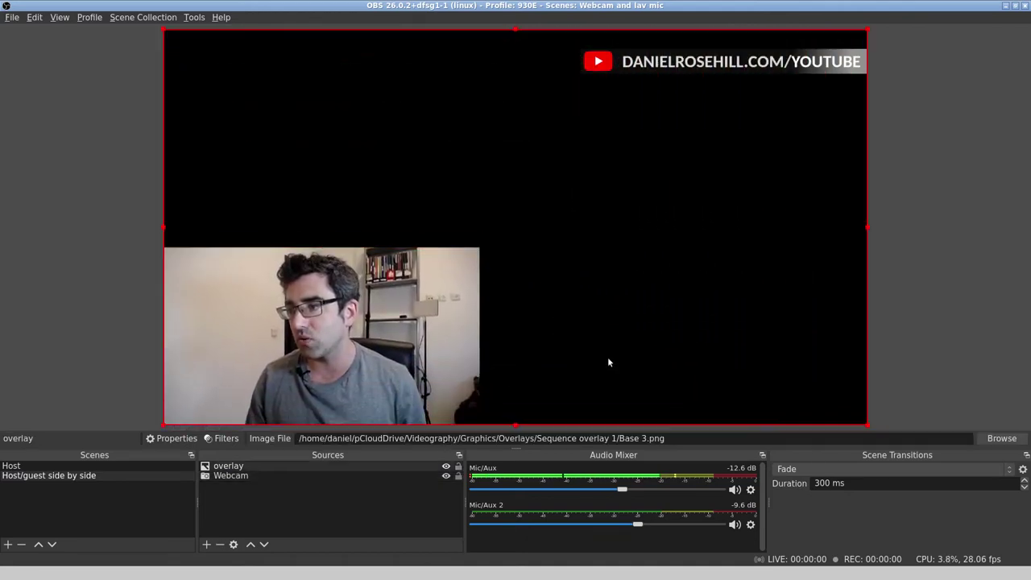
Add a Window Capture (Xcomposite) source named 'Zoom guest' and pick a window for it.
click(206, 545)
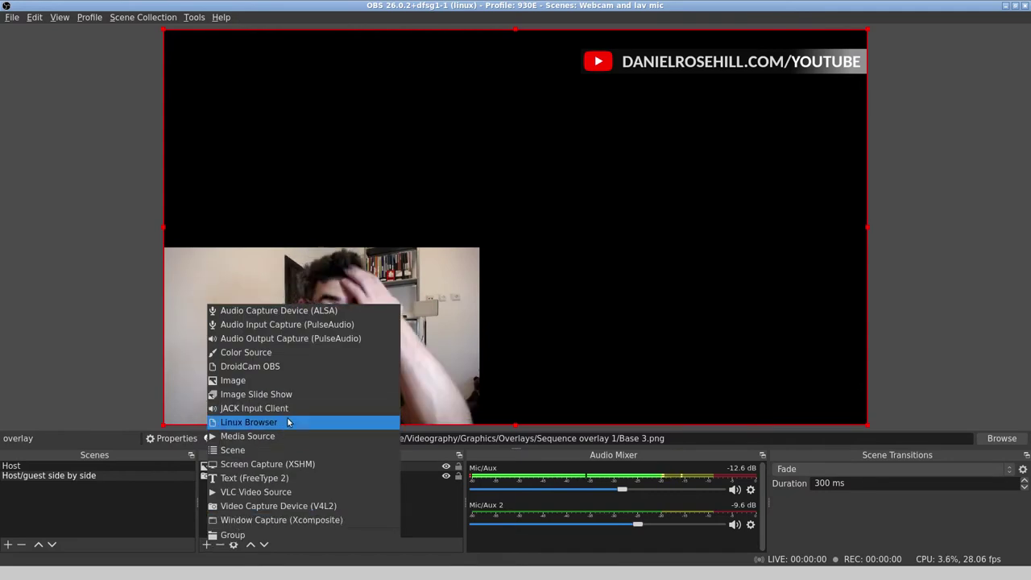
click(268, 520)
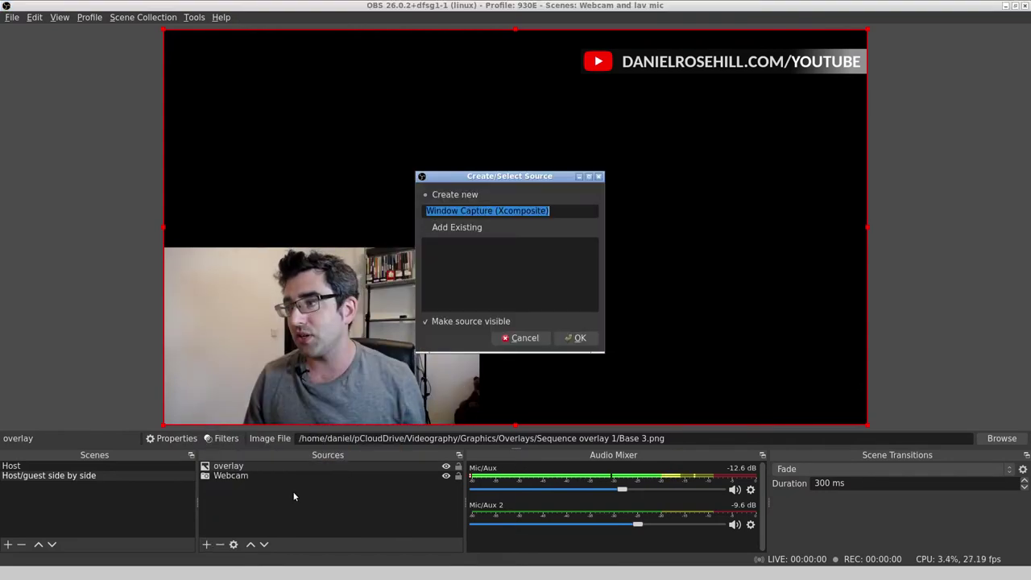
text(Z)
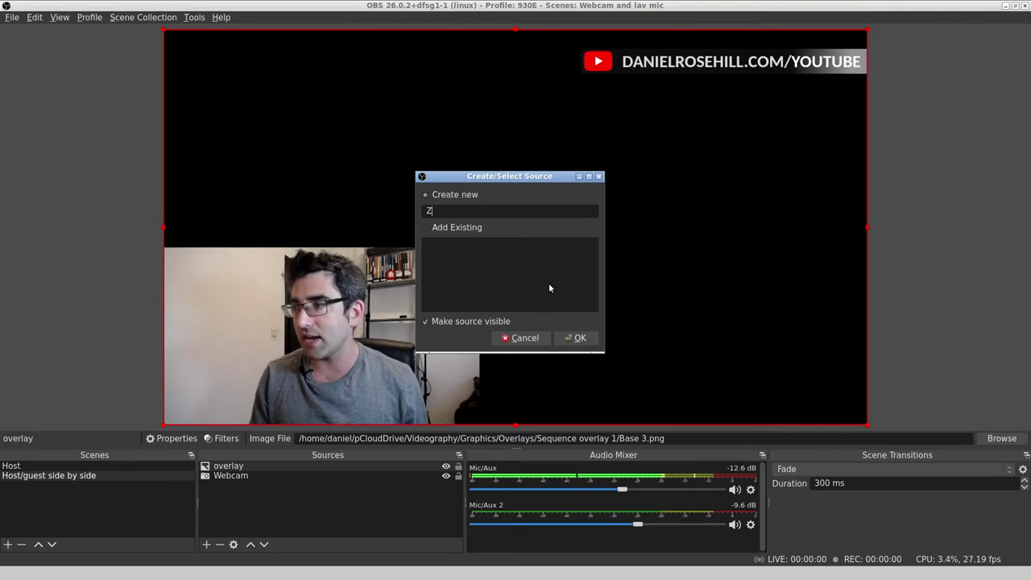
text(oom guest)
key(Return)
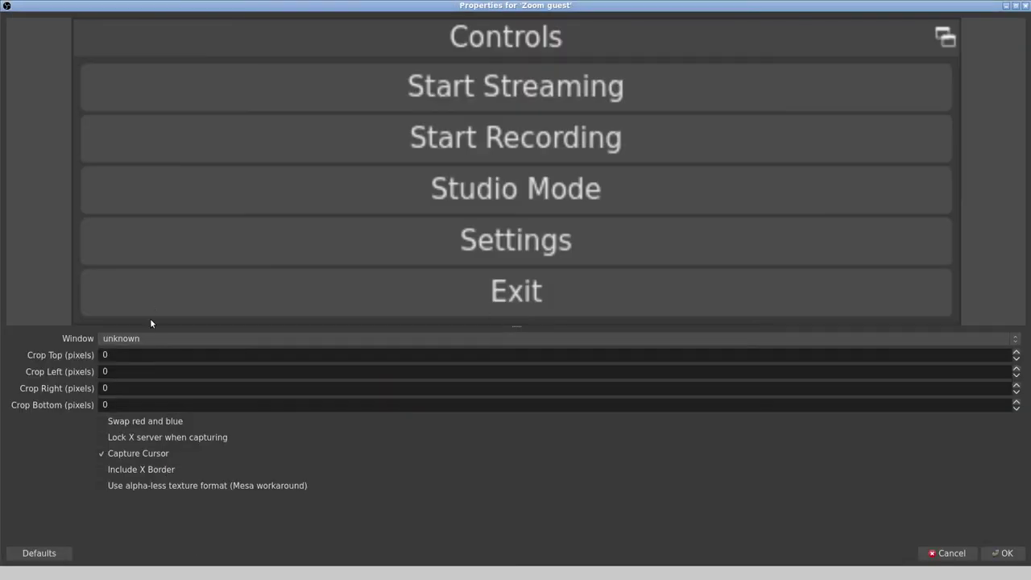
click(139, 339)
click(140, 523)
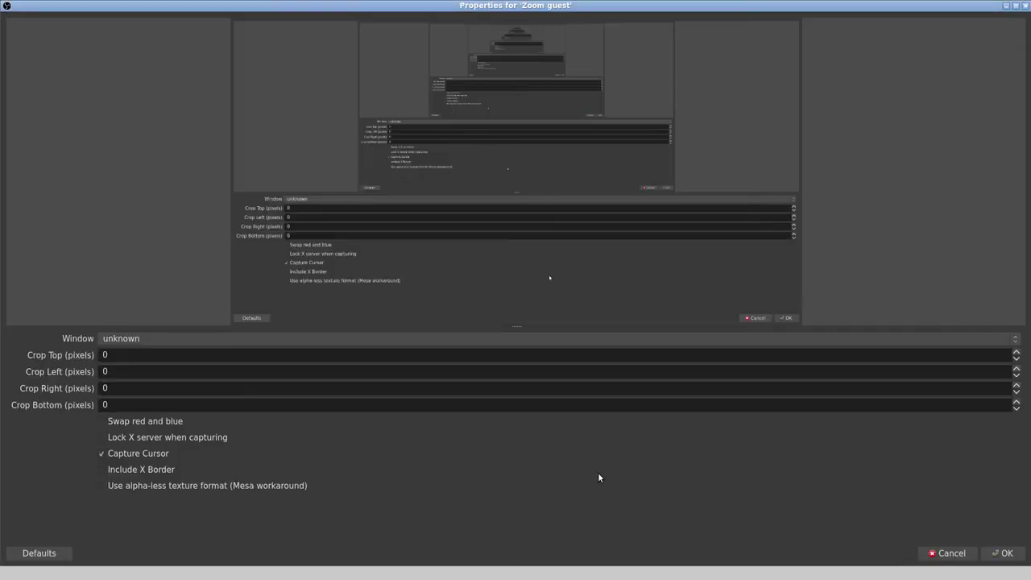
click(1007, 553)
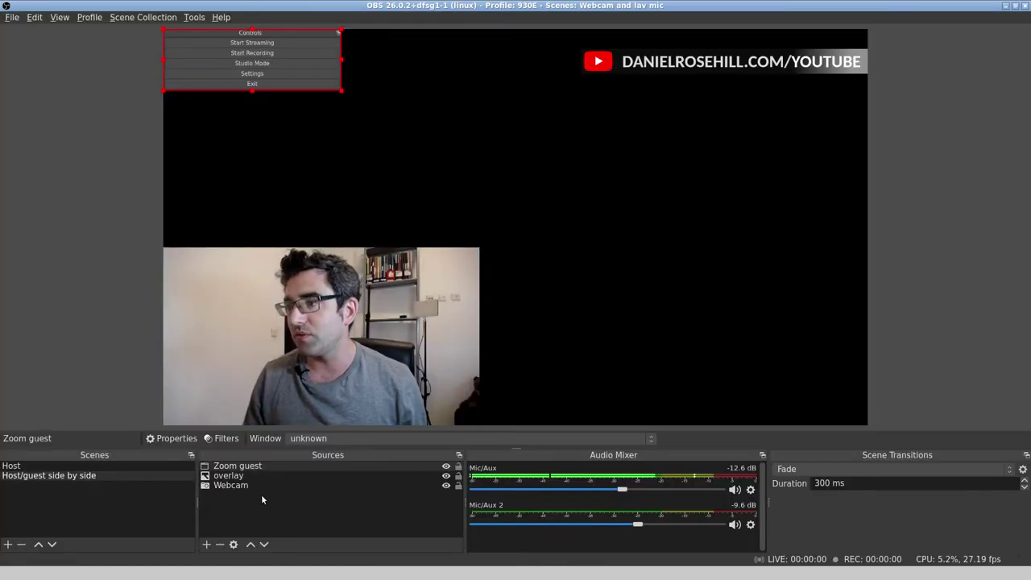
Reopen Zoom guest's properties and try other windows, ending on an unknown window.
click(232, 546)
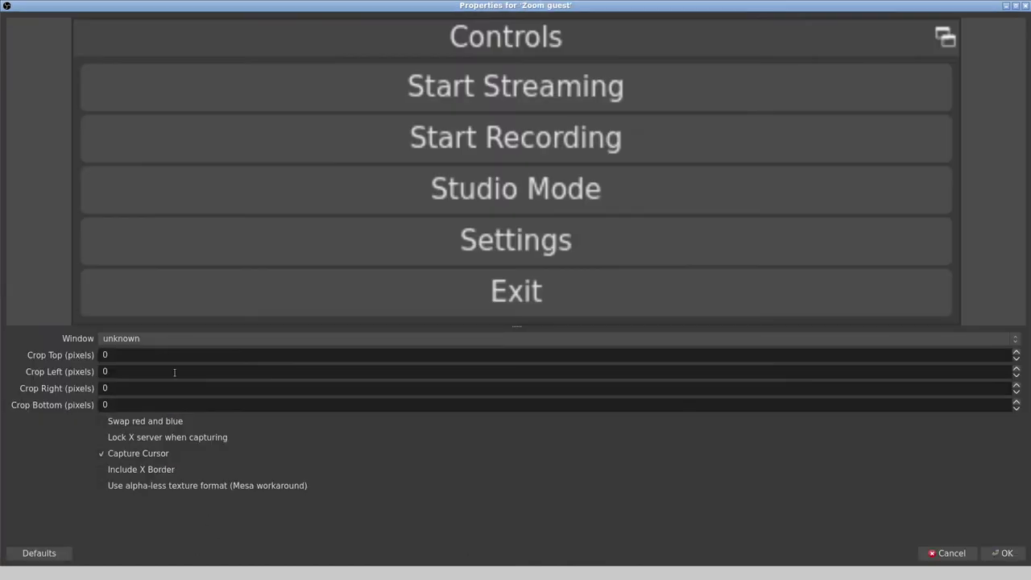
click(145, 339)
click(147, 323)
click(143, 338)
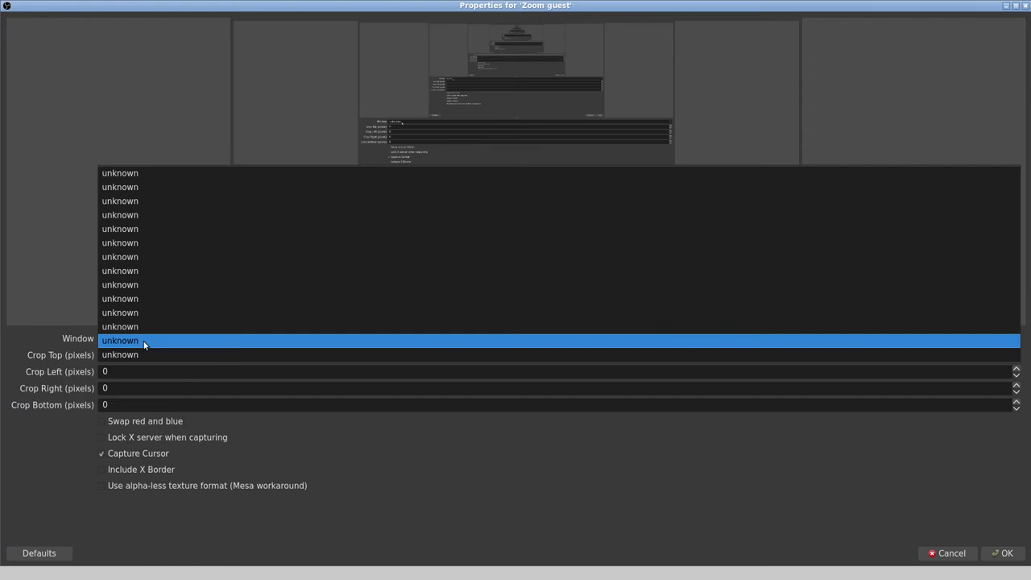
click(143, 341)
click(154, 338)
click(171, 271)
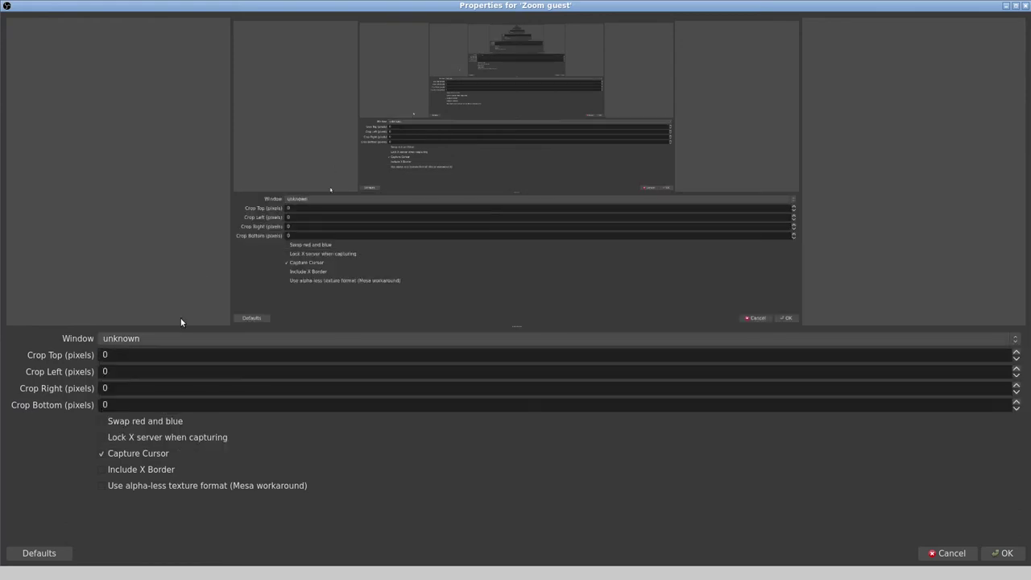
Discard the window capture changes and remove the Zoom guest window capture source.
click(946, 553)
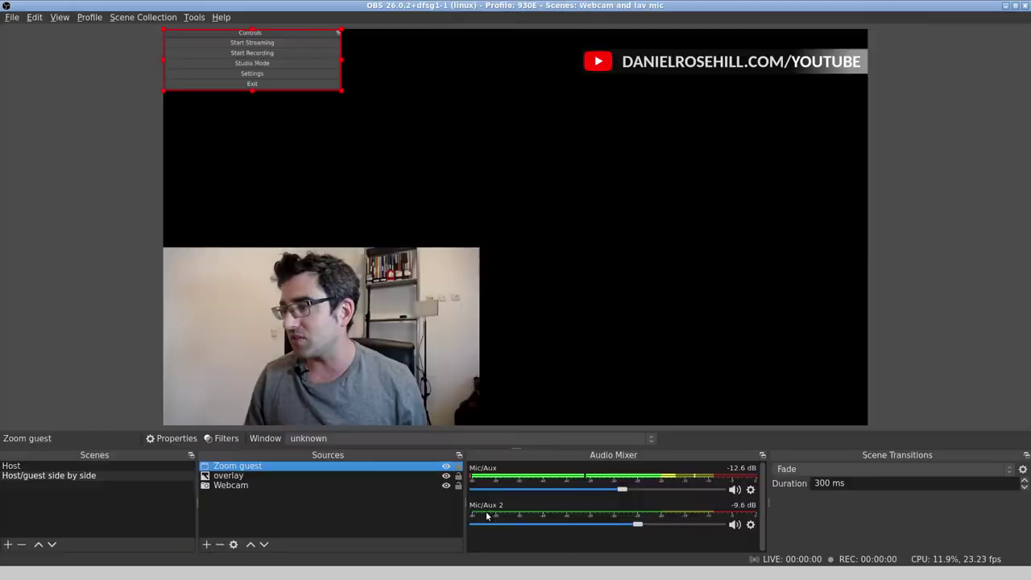
click(220, 545)
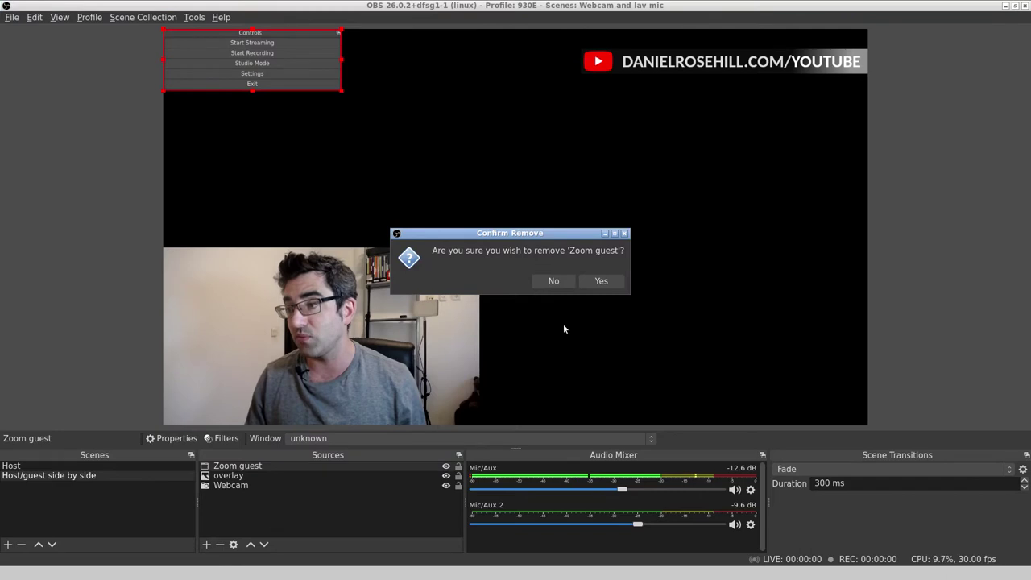
click(596, 282)
Add a Screen Capture (XSHM) source named 'Zoom guest'.
click(207, 544)
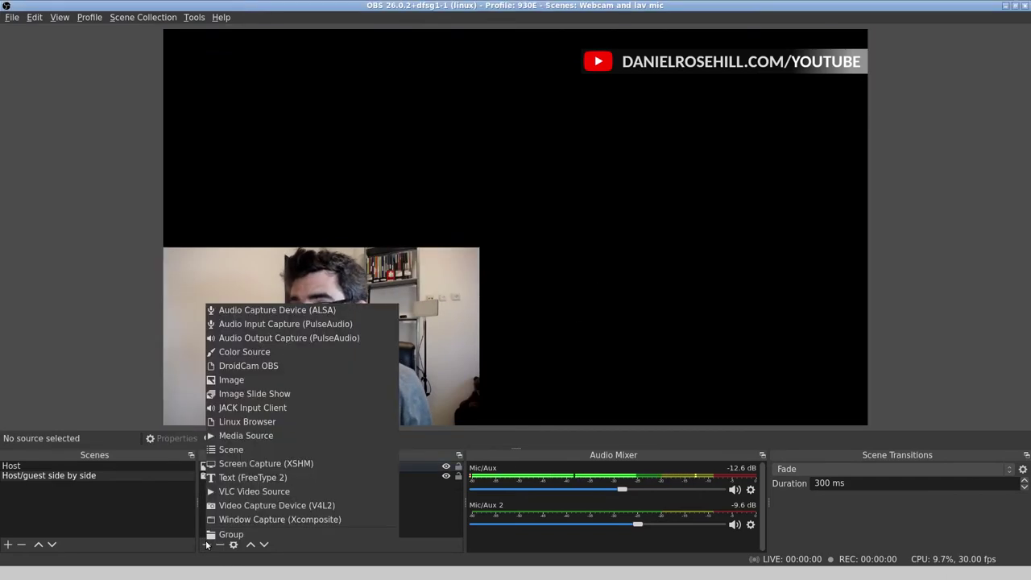
click(245, 463)
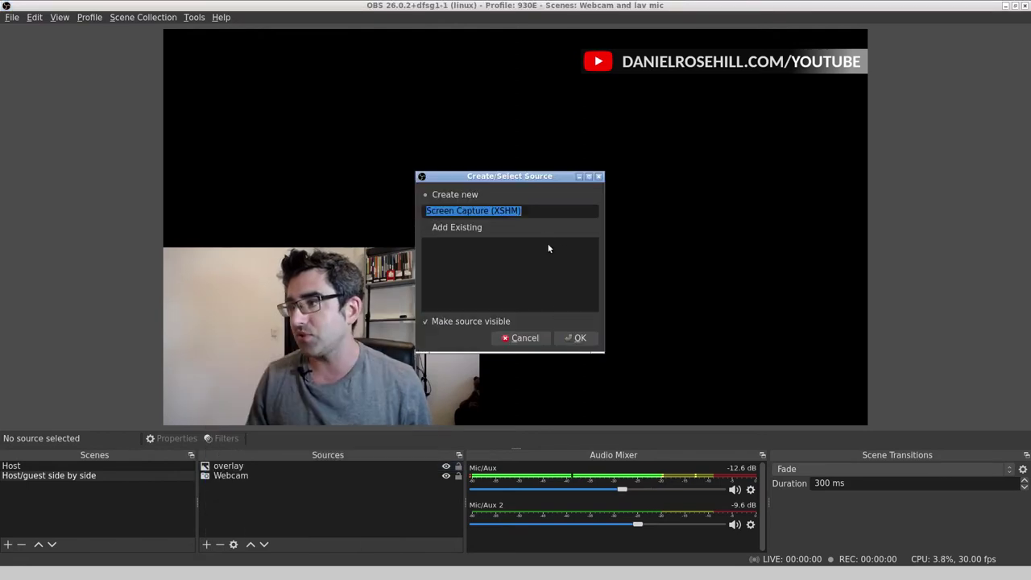
text(Zoom guest)
key(Return)
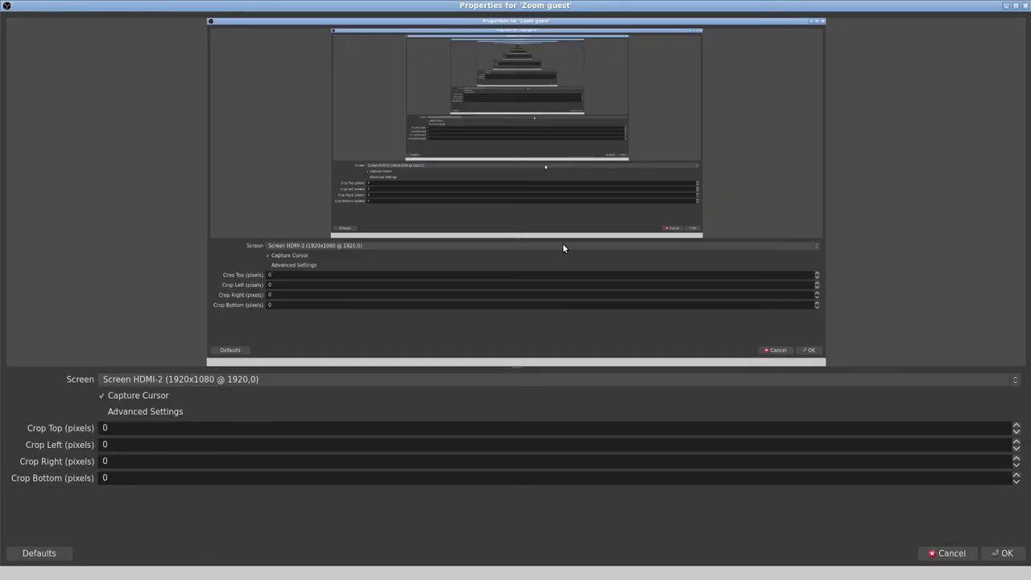
Set Zoom guest to capture screen HDMI-1 (1920x1080 @ 3840,0), cropping 48 px top and 106 px bottom.
click(174, 380)
click(179, 393)
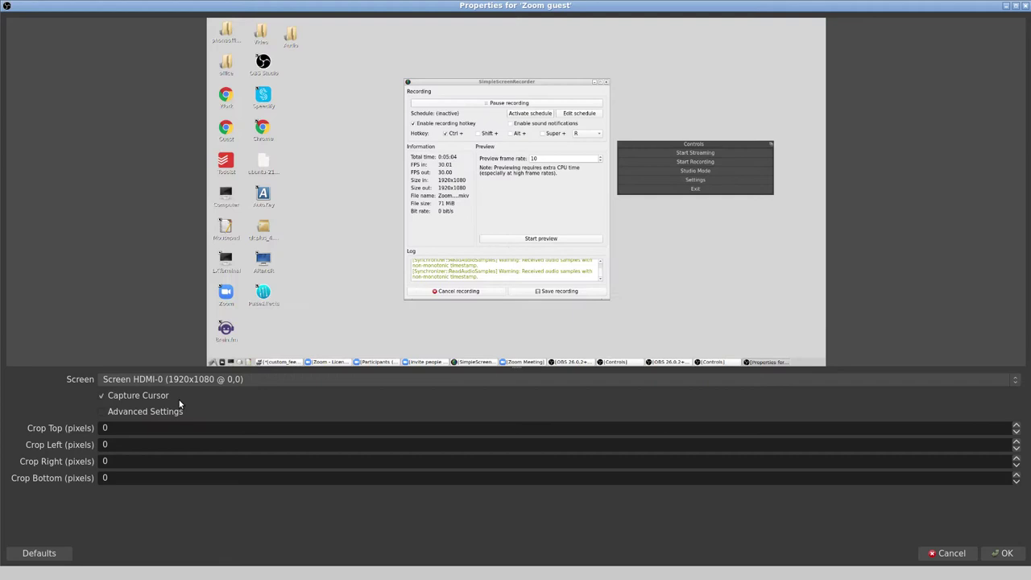
click(184, 380)
click(178, 396)
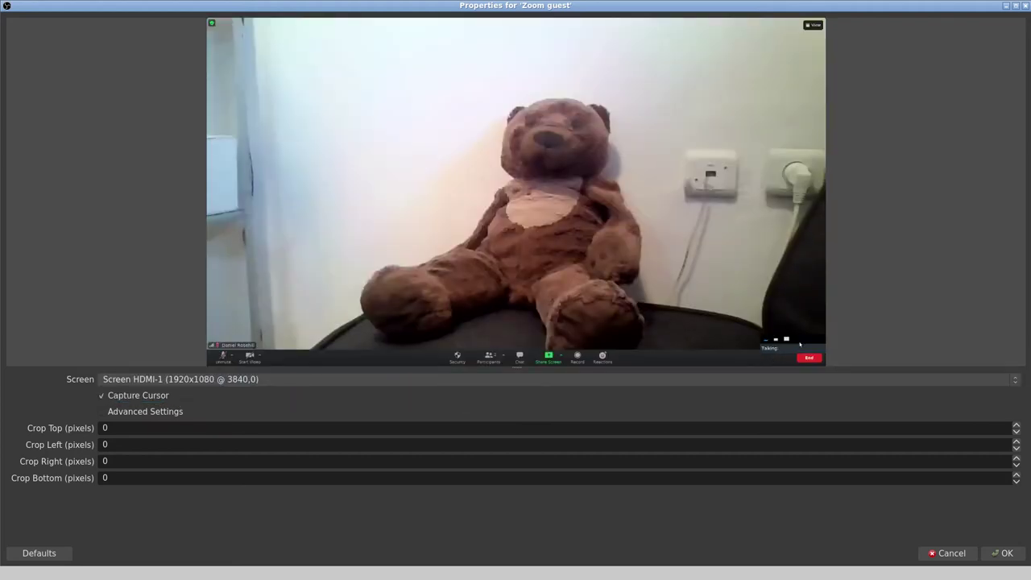
drag(800, 344, 746, 339)
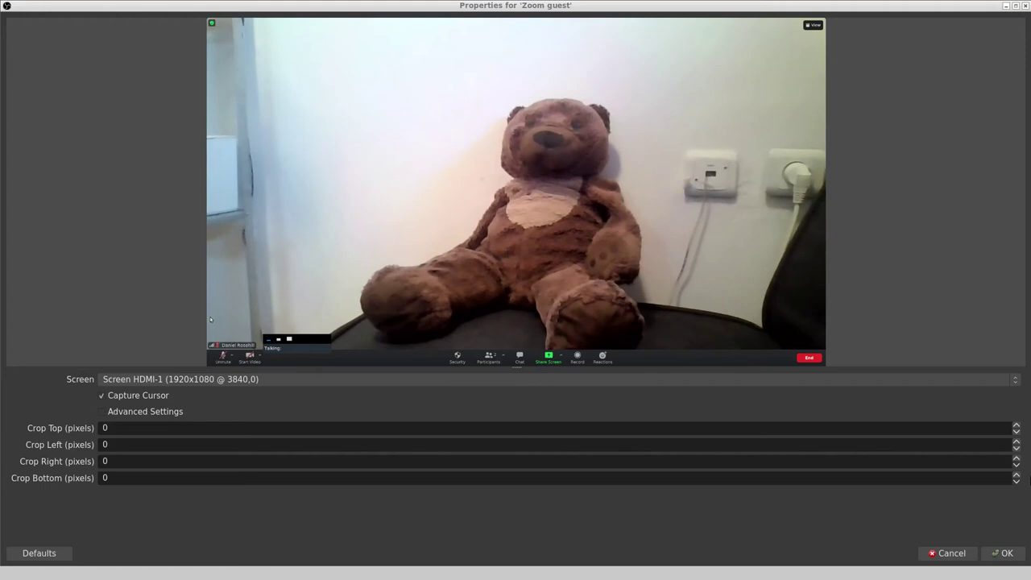
scroll(137, 480, up, 20)
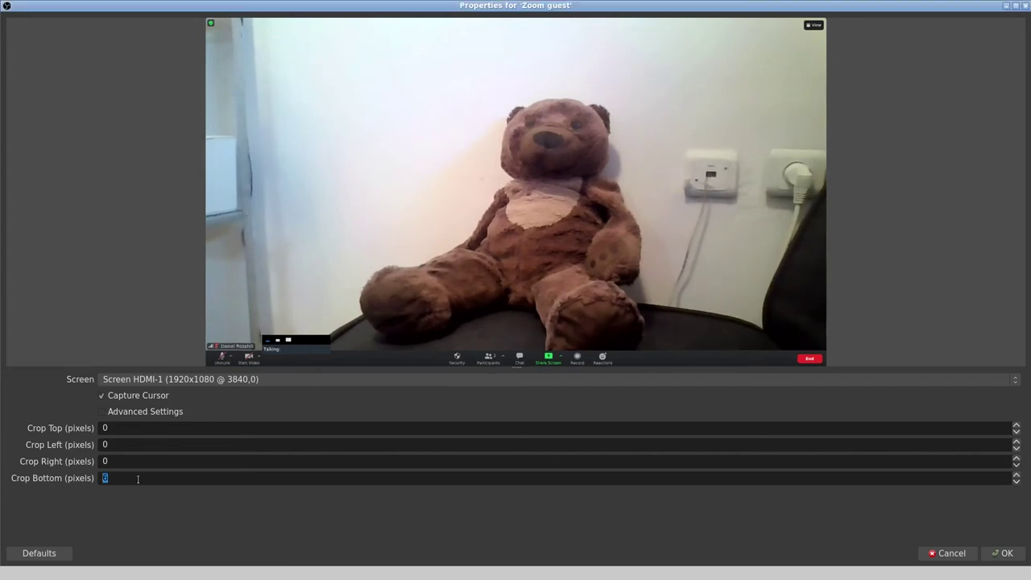
scroll(140, 478, up, 20)
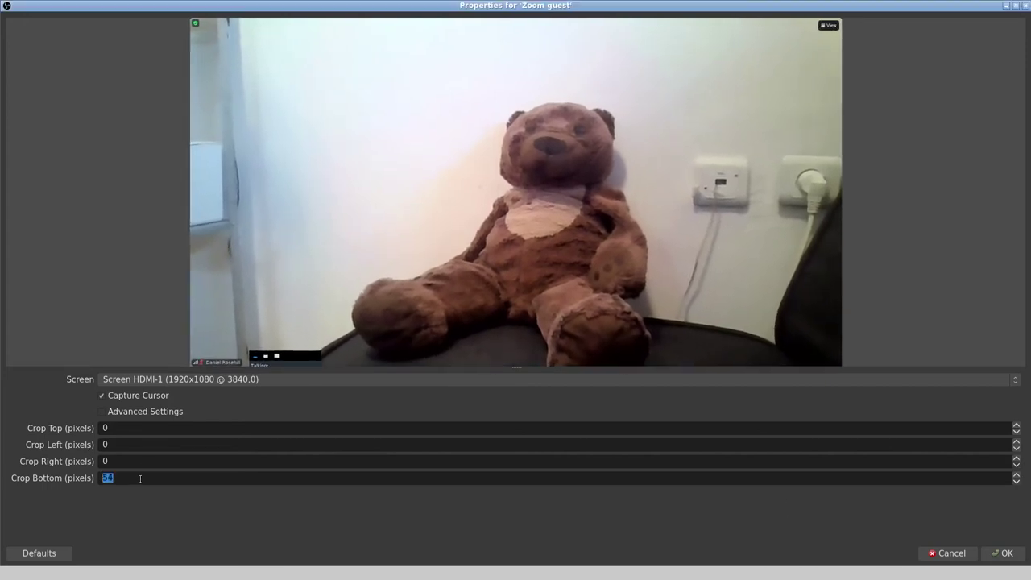
scroll(138, 476, up, 6)
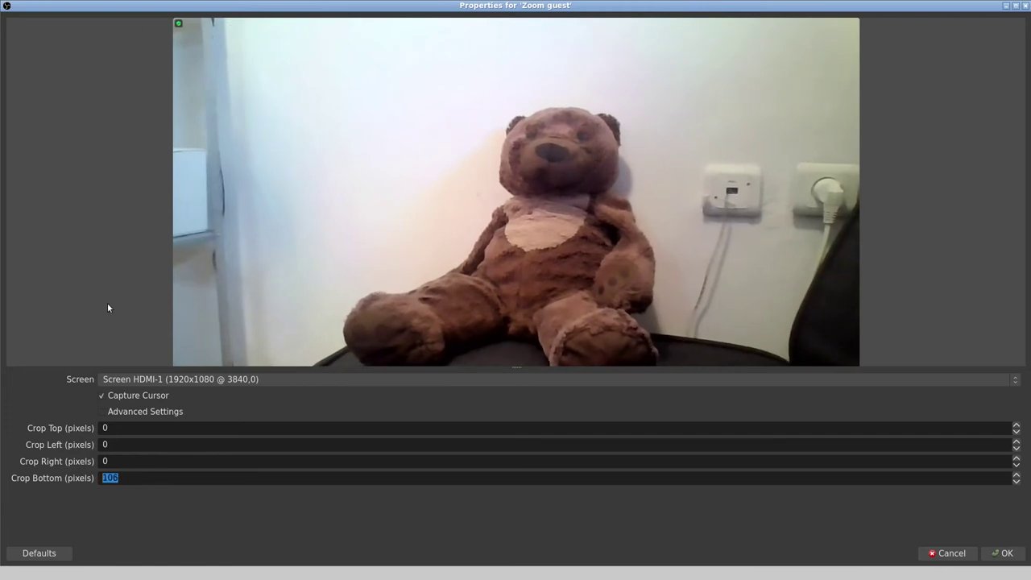
scroll(146, 425, up, 20)
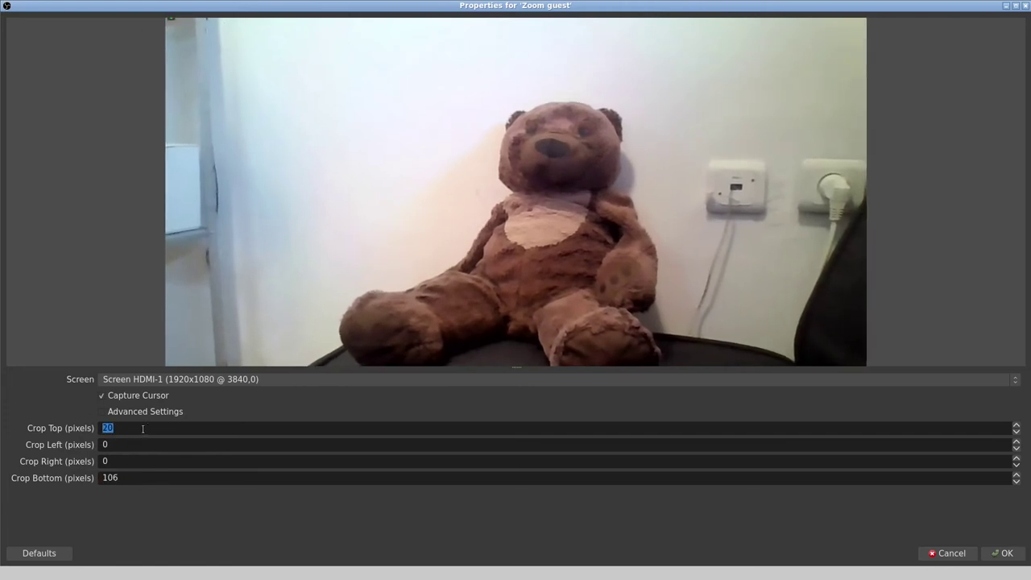
Accept the cropped capture settings and stretch Zoom guest to fill the canvas.
click(1003, 549)
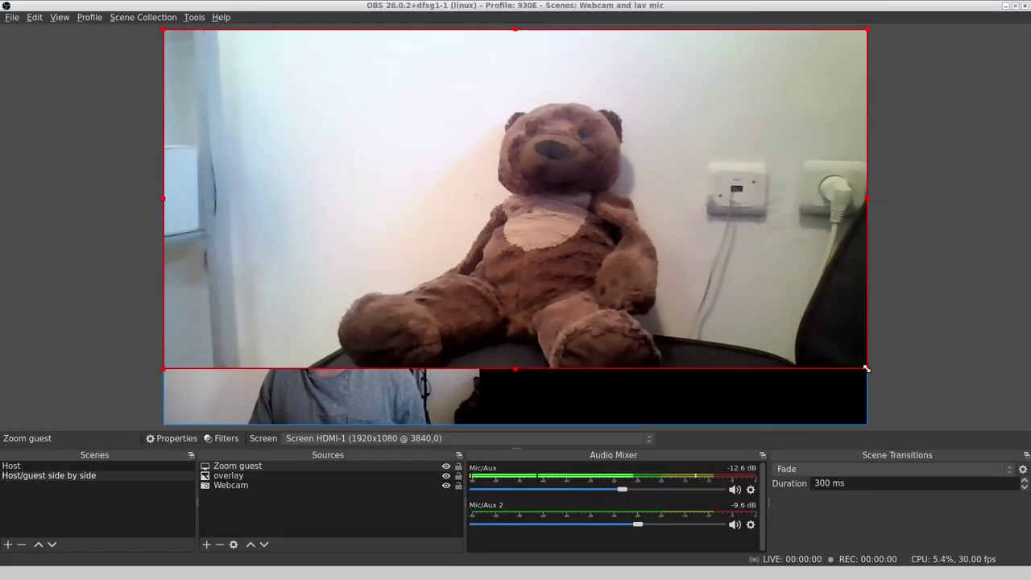
drag(867, 368, 741, 299)
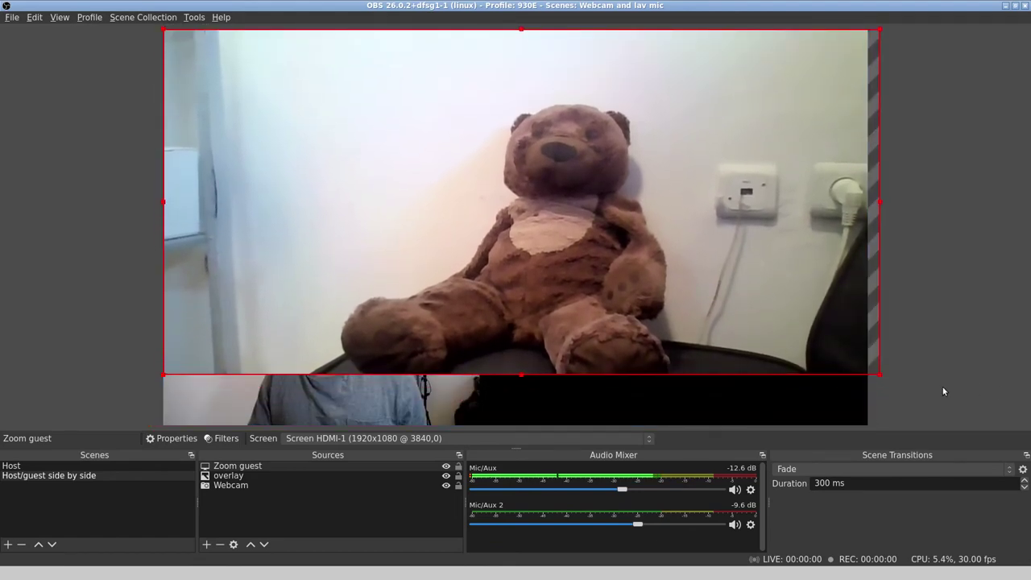
drag(878, 375, 912, 424)
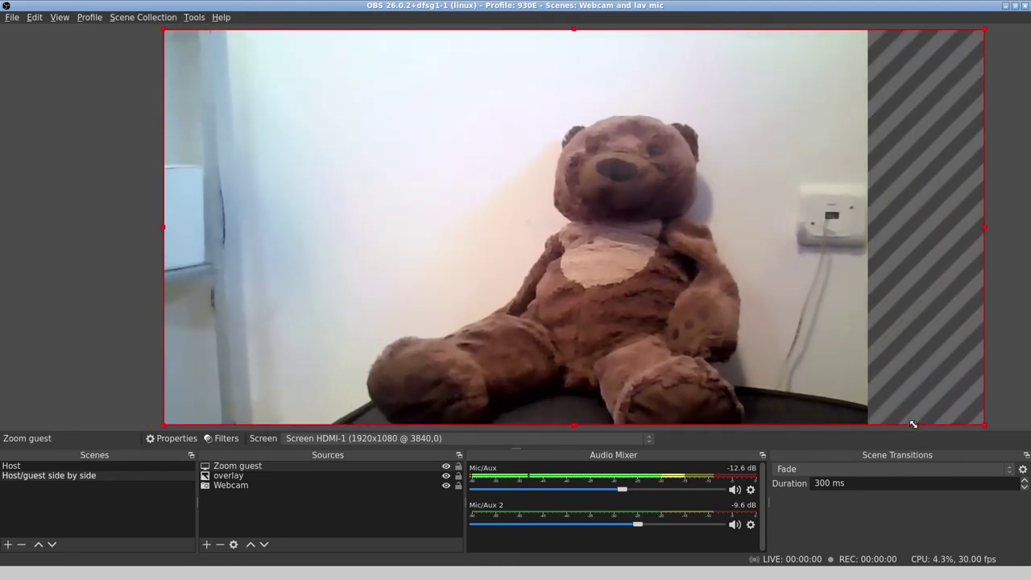
Move the overlay to the top of the source stack and shrink the Webcam inset.
click(264, 469)
click(229, 476)
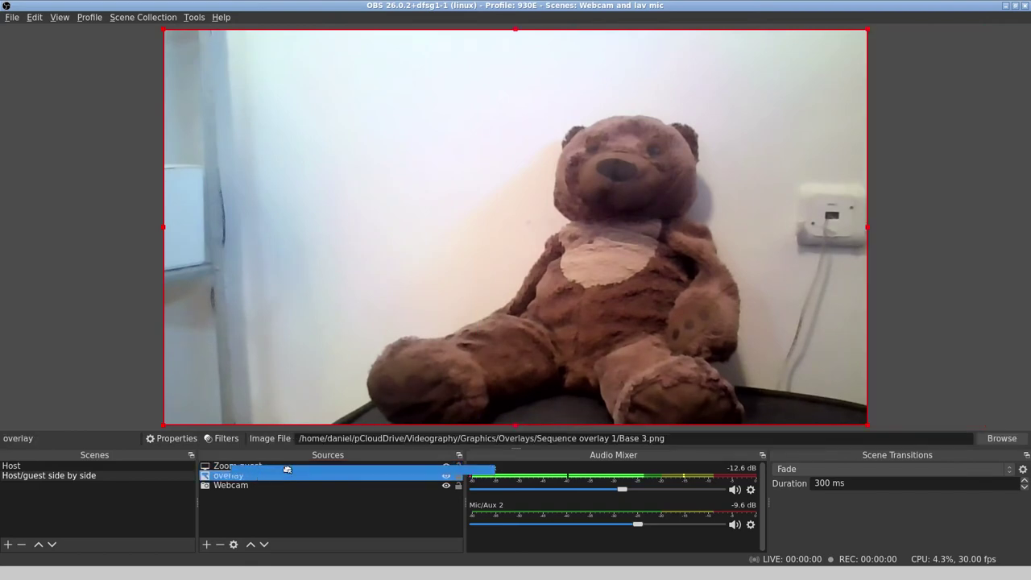
drag(229, 476, 290, 474)
click(251, 486)
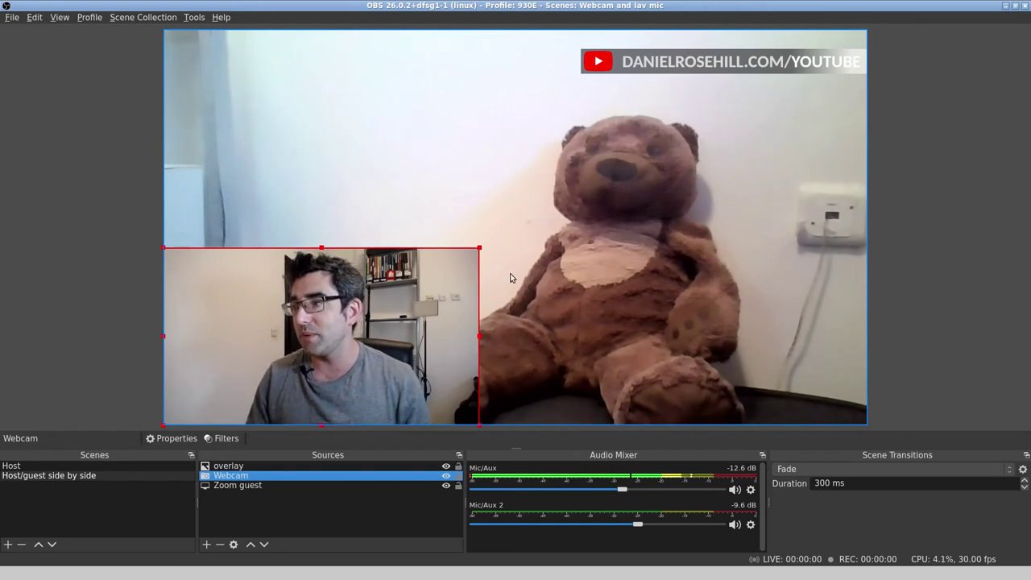
drag(480, 249, 419, 281)
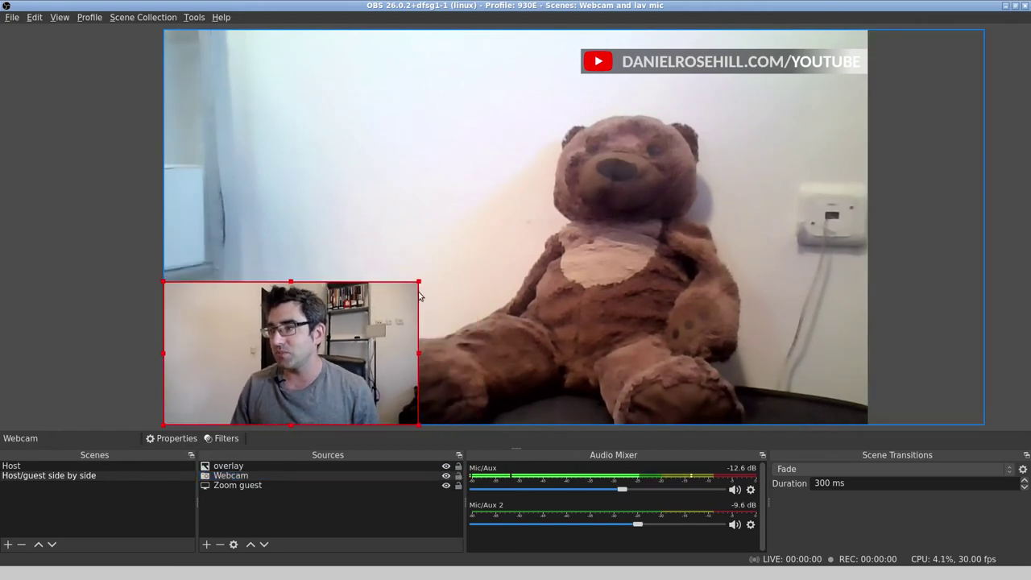
click(986, 328)
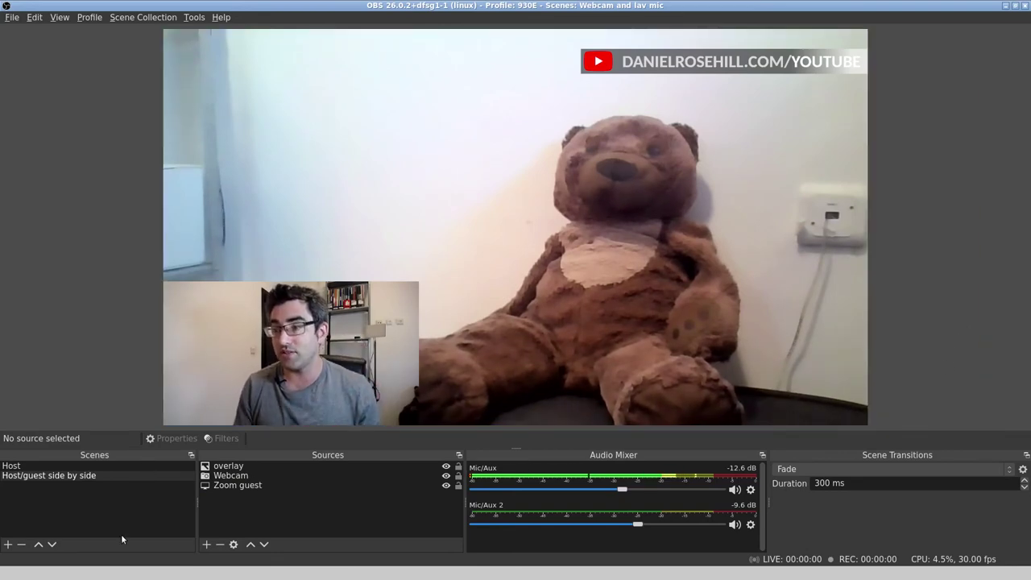
Duplicate the side-by-side scene as 'Guest only'.
right_click(54, 475)
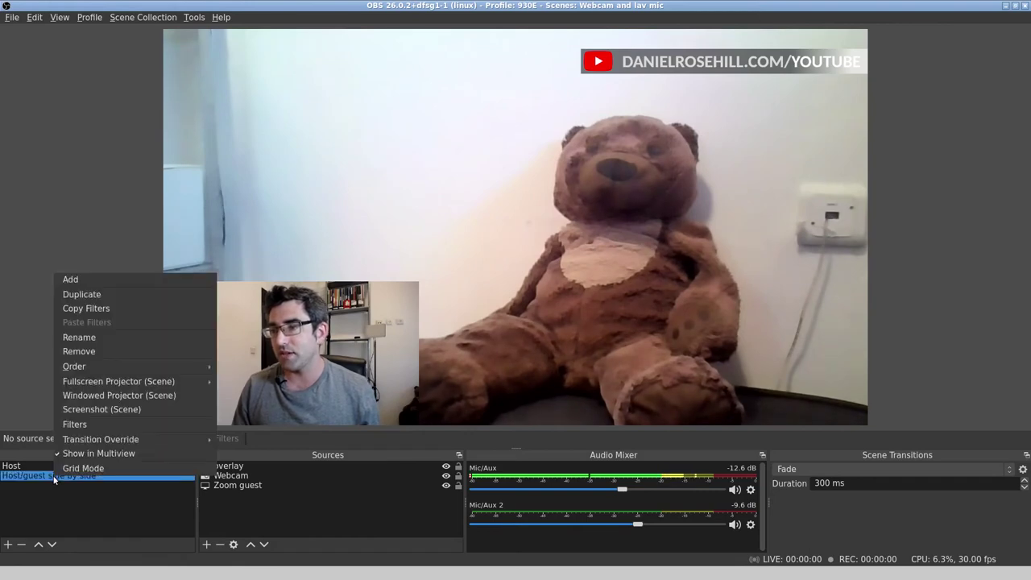
click(123, 301)
text(Guest only)
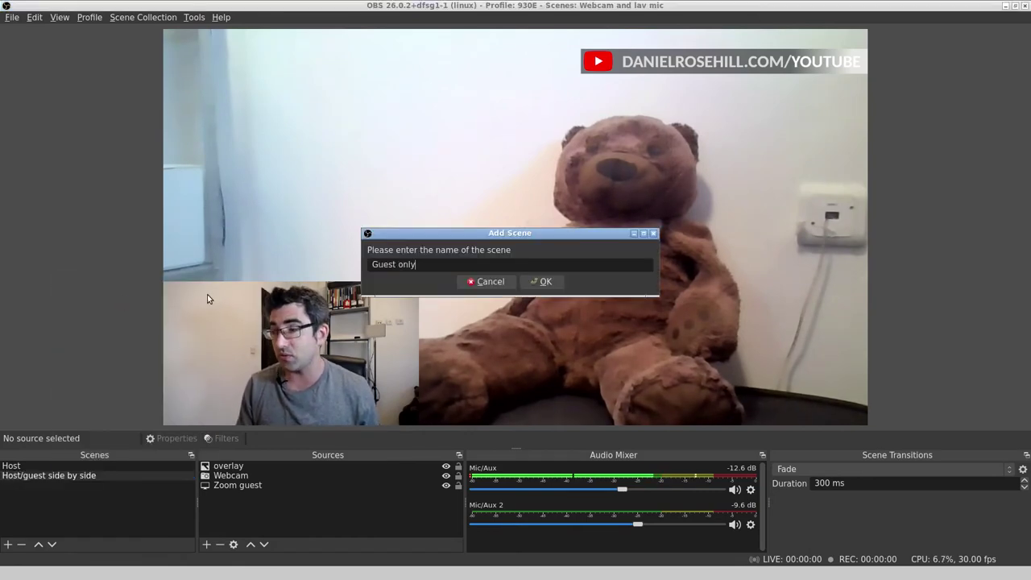
key(Return)
Hide the Webcam in Guest only, keeping the overlay visible, then switch to Host.
click(266, 467)
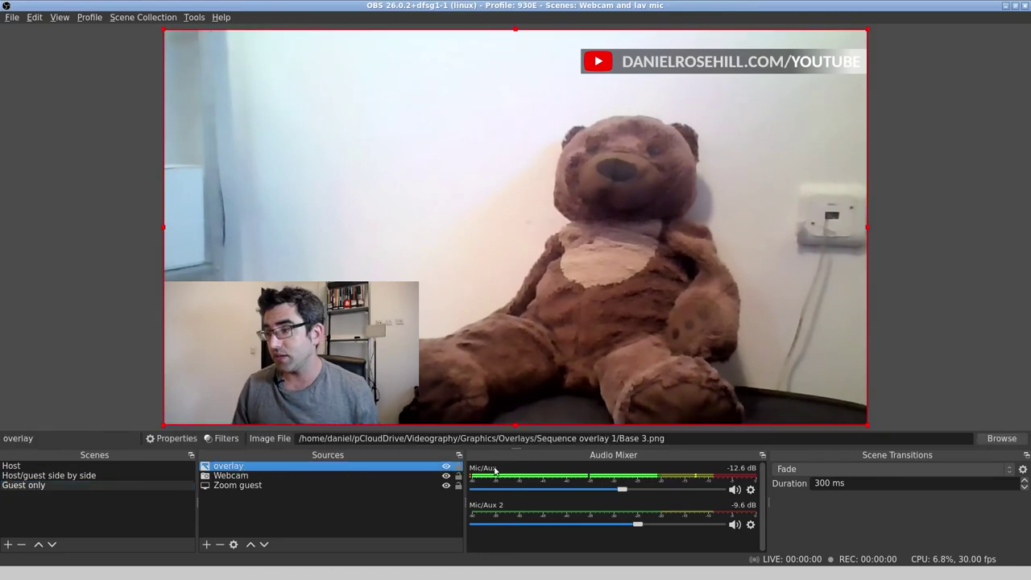
click(446, 466)
click(446, 467)
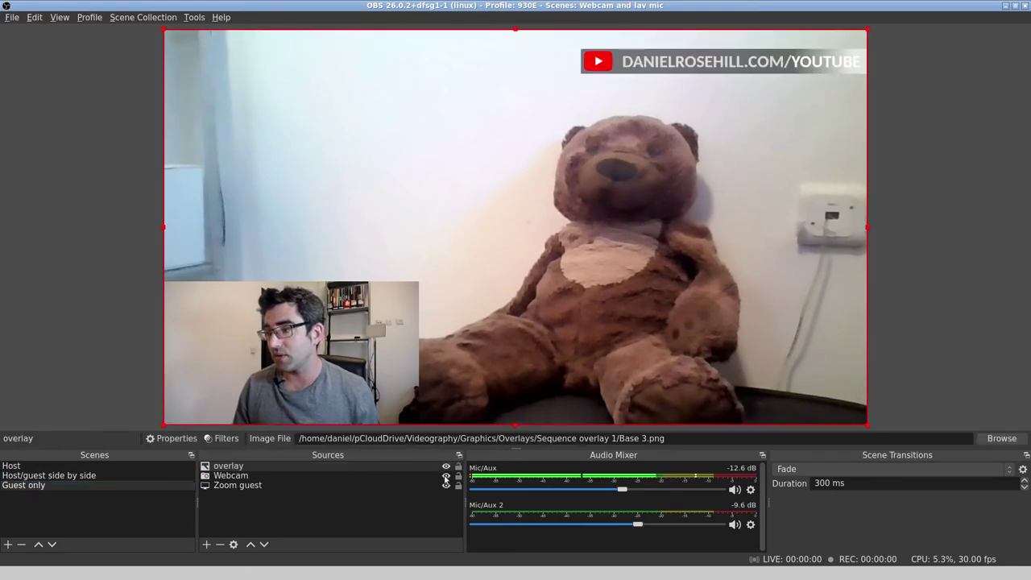
click(446, 475)
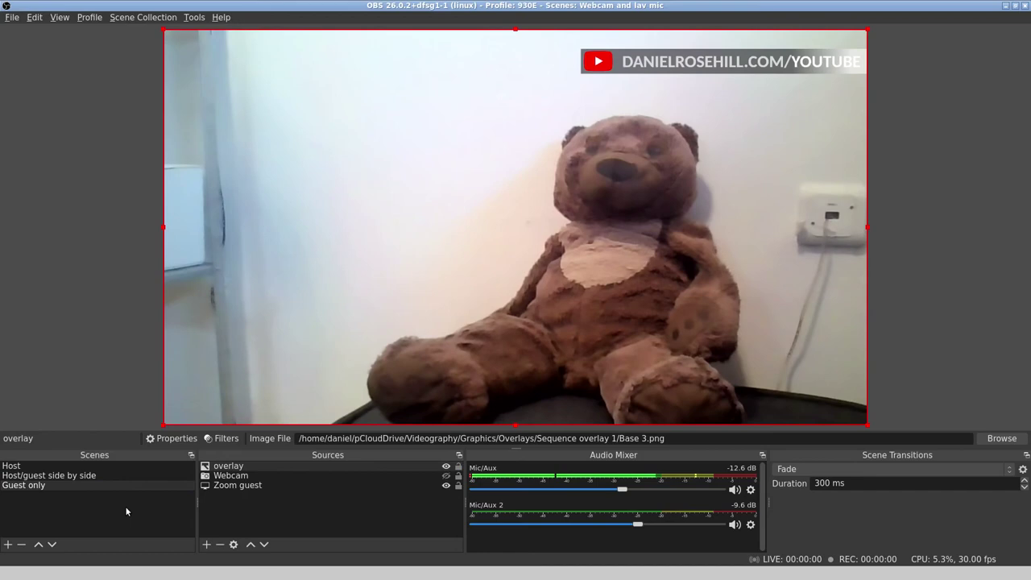
click(54, 467)
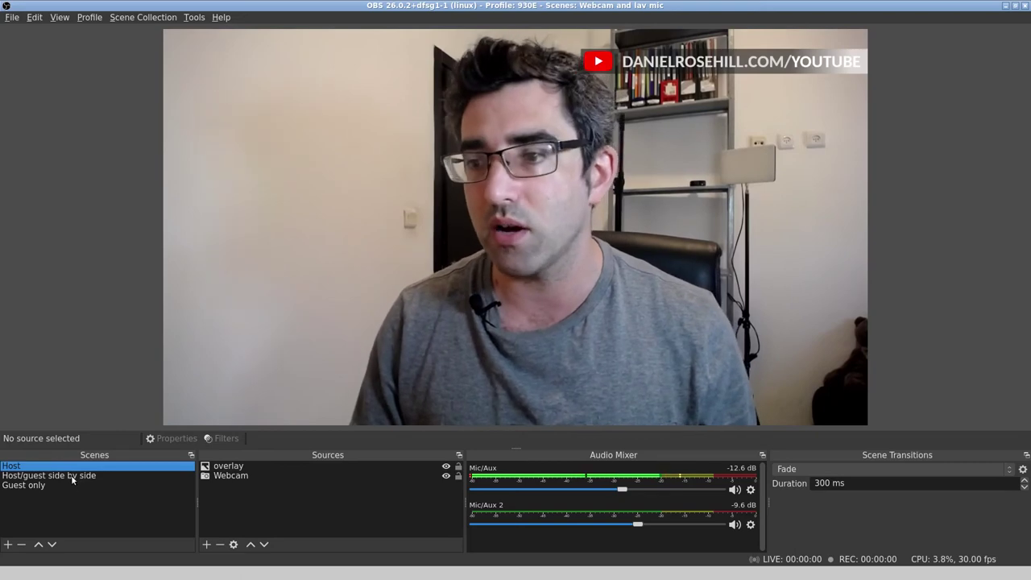
Switch between the Host, side-by-side and Guest only scenes to compare them, ending on side-by-side.
click(72, 477)
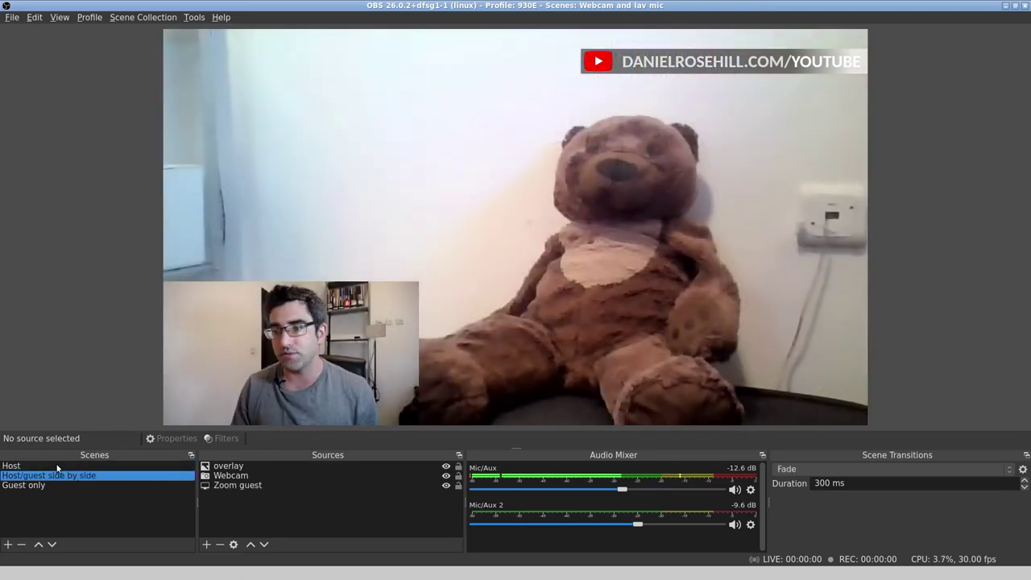
click(57, 466)
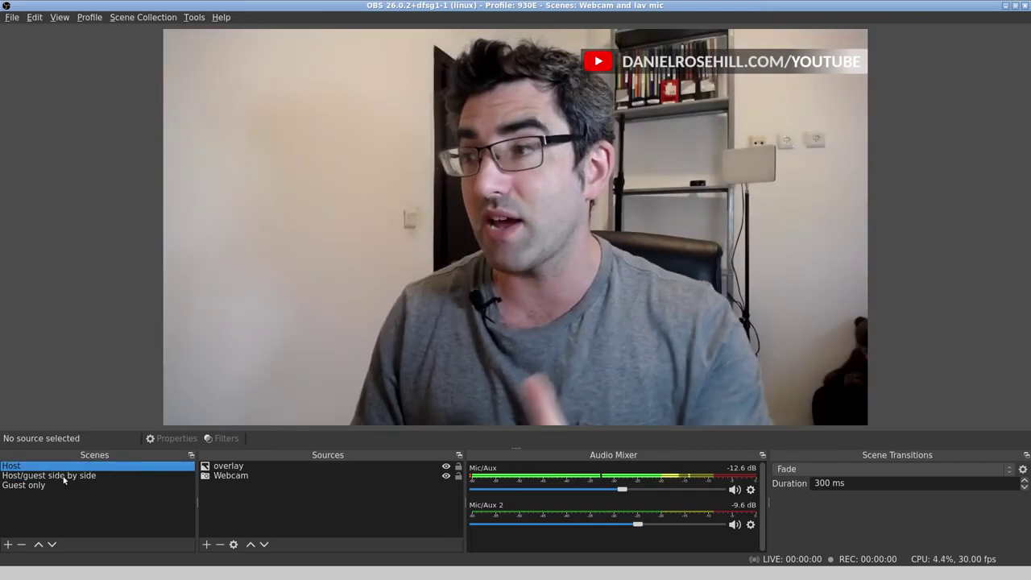
click(64, 476)
click(56, 485)
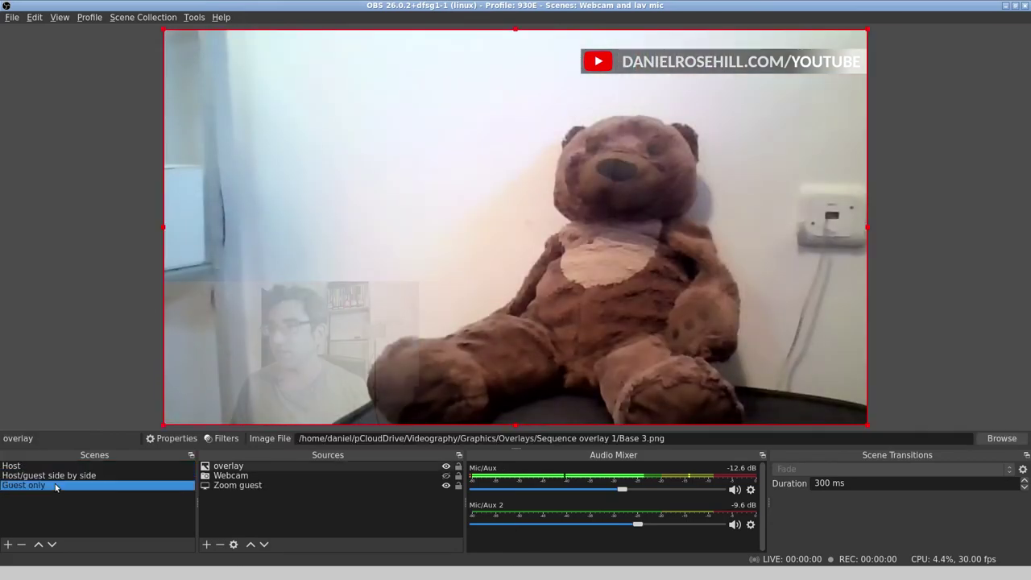
click(44, 467)
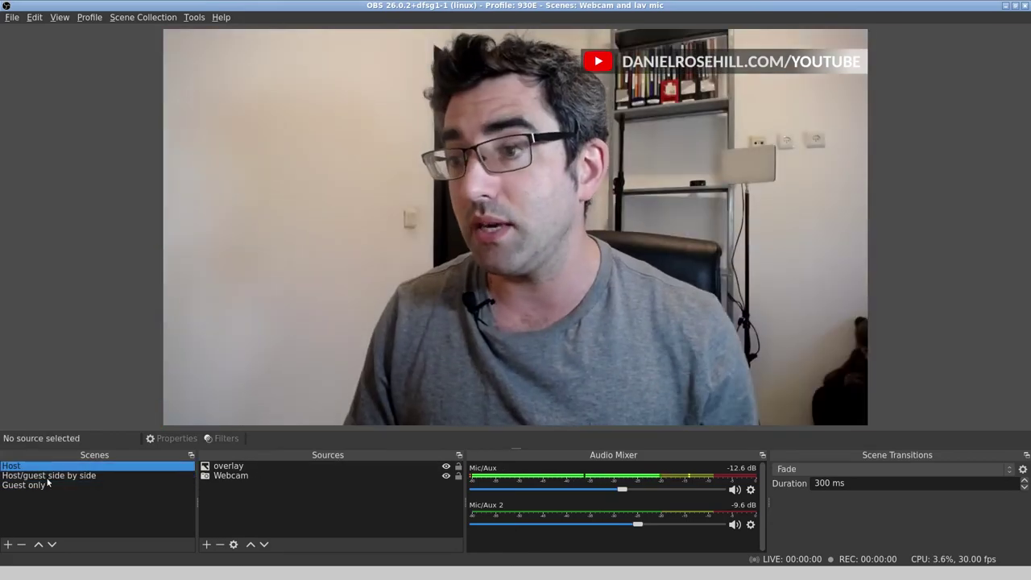
click(43, 475)
click(44, 485)
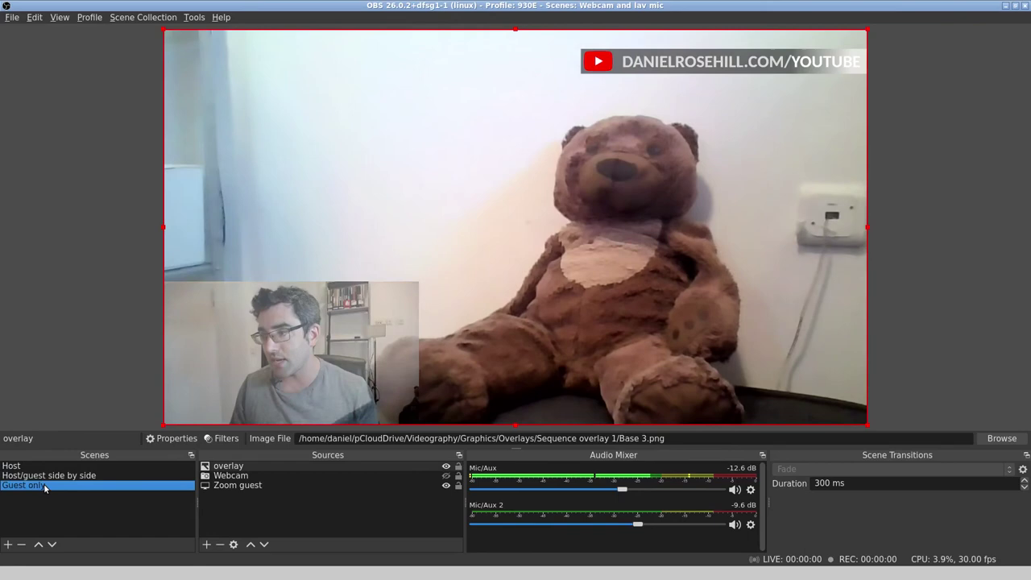
click(68, 477)
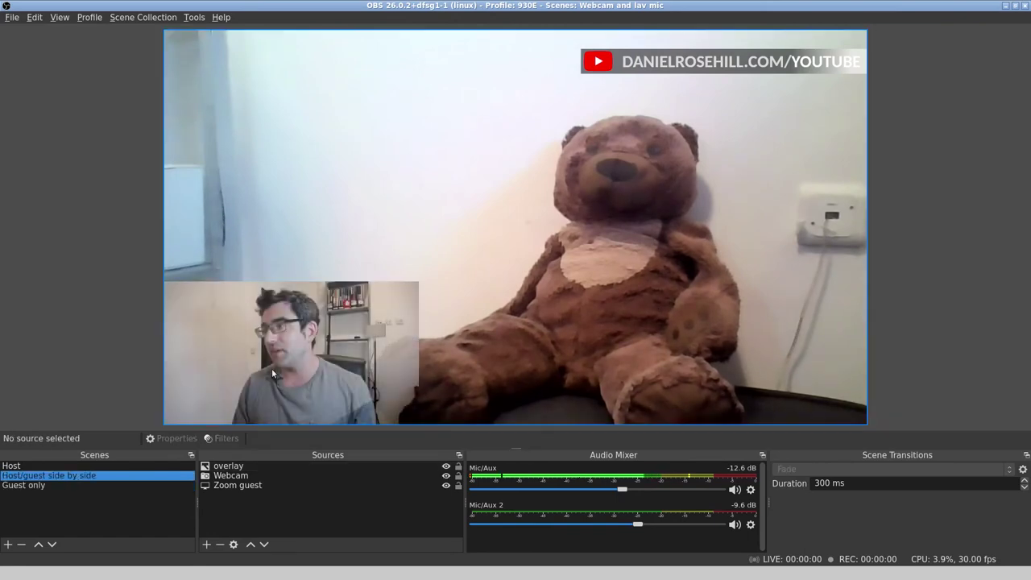
Enlarge the host Webcam inset in the side-by-side scene.
click(358, 315)
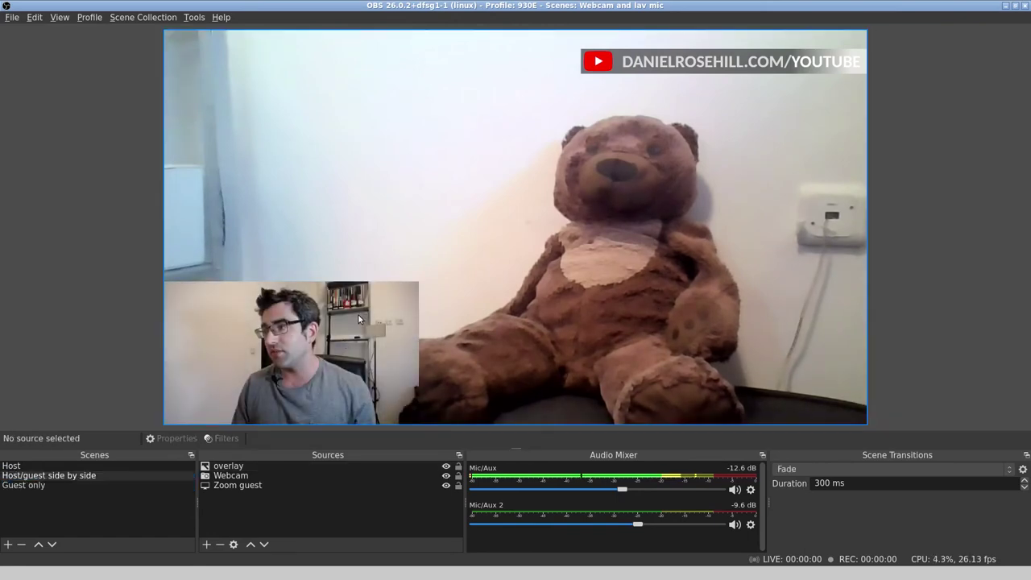
click(240, 475)
drag(415, 282, 463, 257)
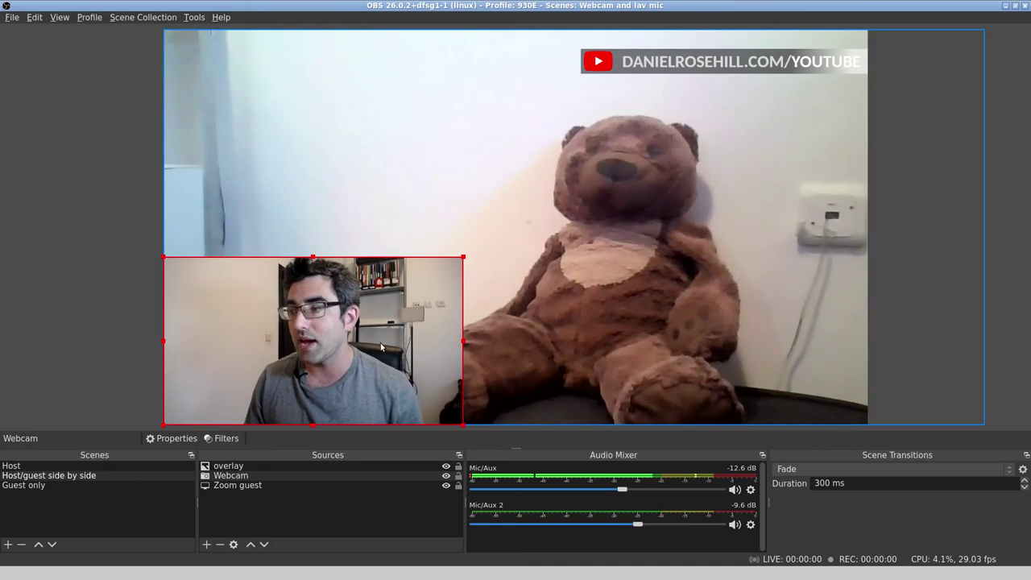
In Settings > Hotkeys, bind Numpad 1 to switching to the Host scene.
click(12, 19)
click(28, 60)
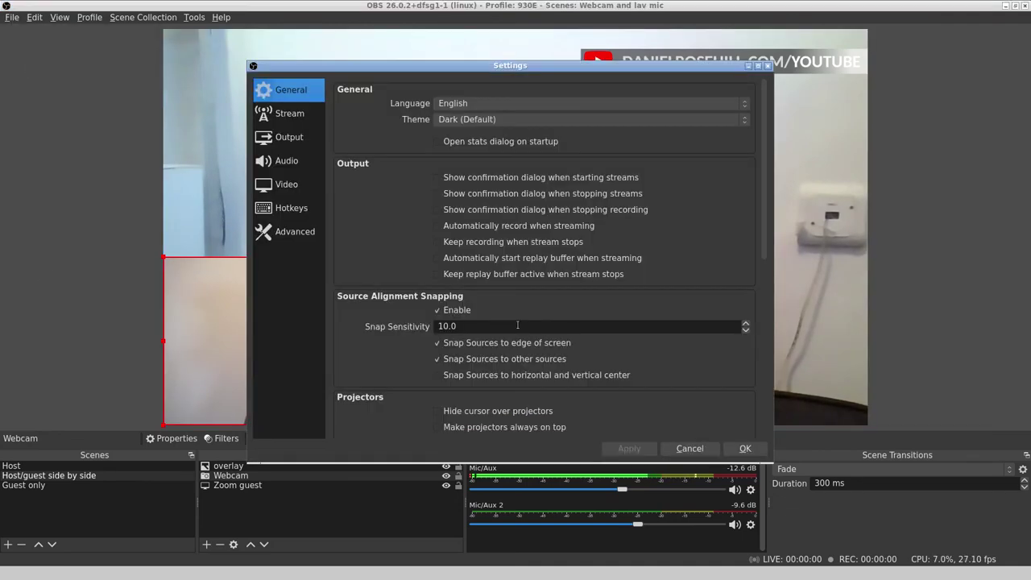
click(286, 207)
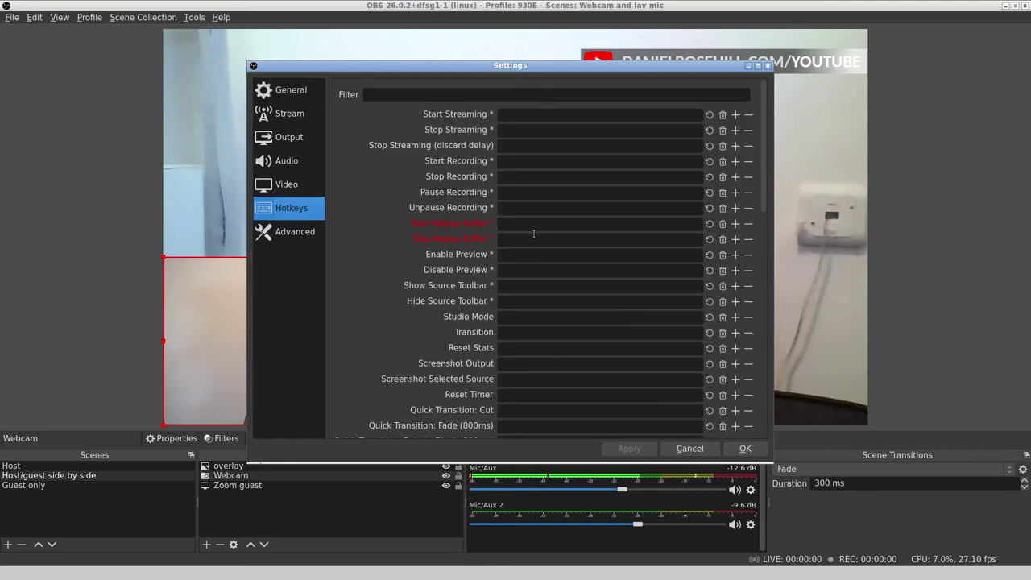
scroll(535, 232, down, 5)
scroll(536, 233, down, 2)
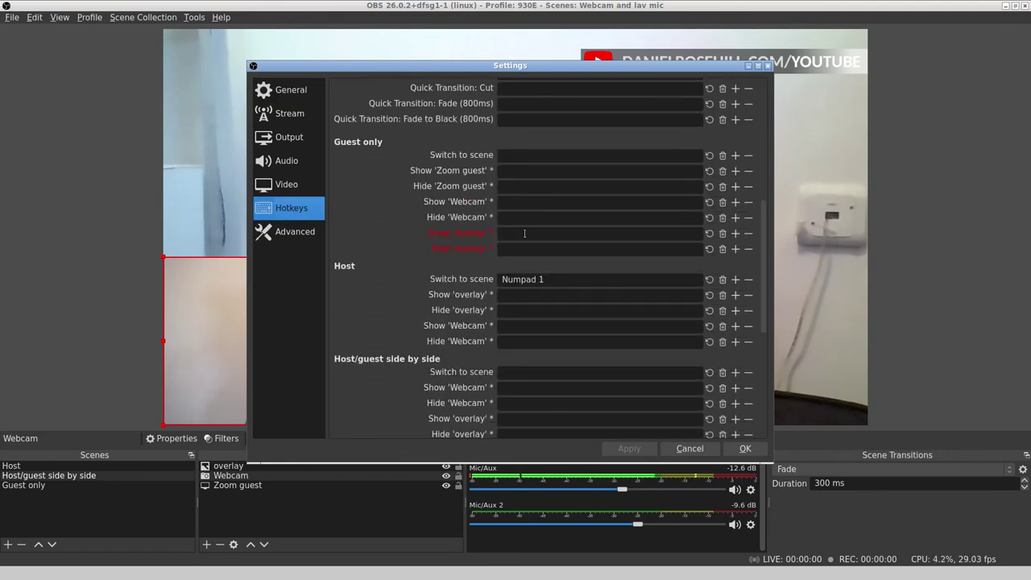
click(564, 280)
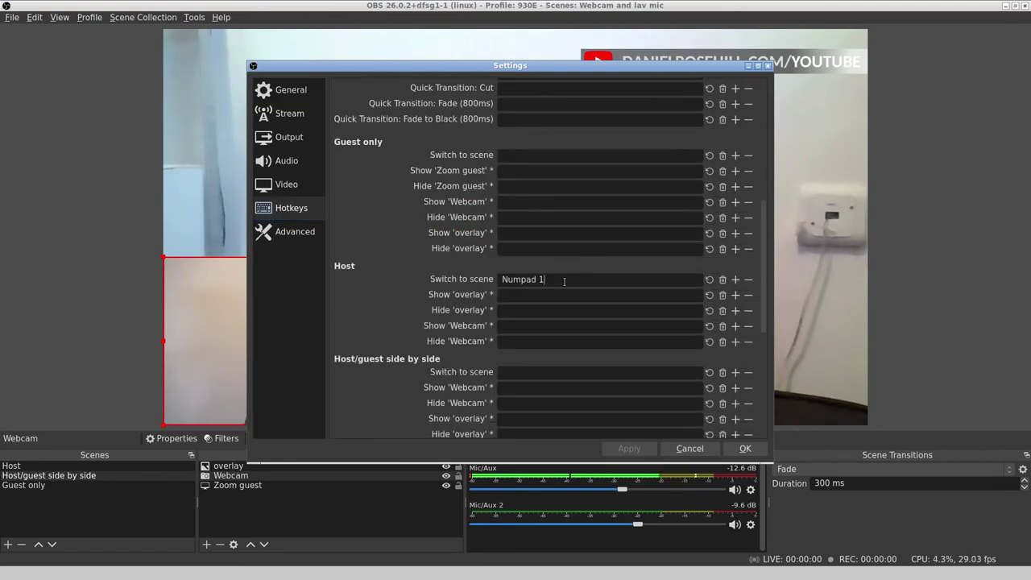
key(ctrl+a)
key(KP_1)
Bind Numpad 2 to side-by-side and Numpad 3 to Guest only, then apply and save.
scroll(506, 310, down, 2)
scroll(506, 310, down, 1)
click(536, 279)
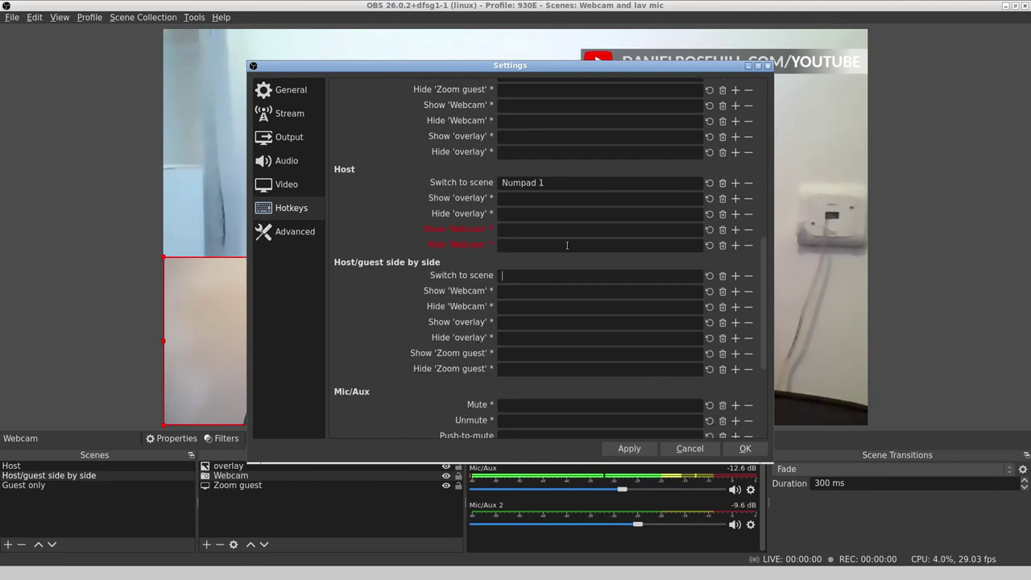
key(KP_2)
scroll(611, 261, down, 1)
scroll(611, 265, down, 5)
scroll(610, 282, up, 11)
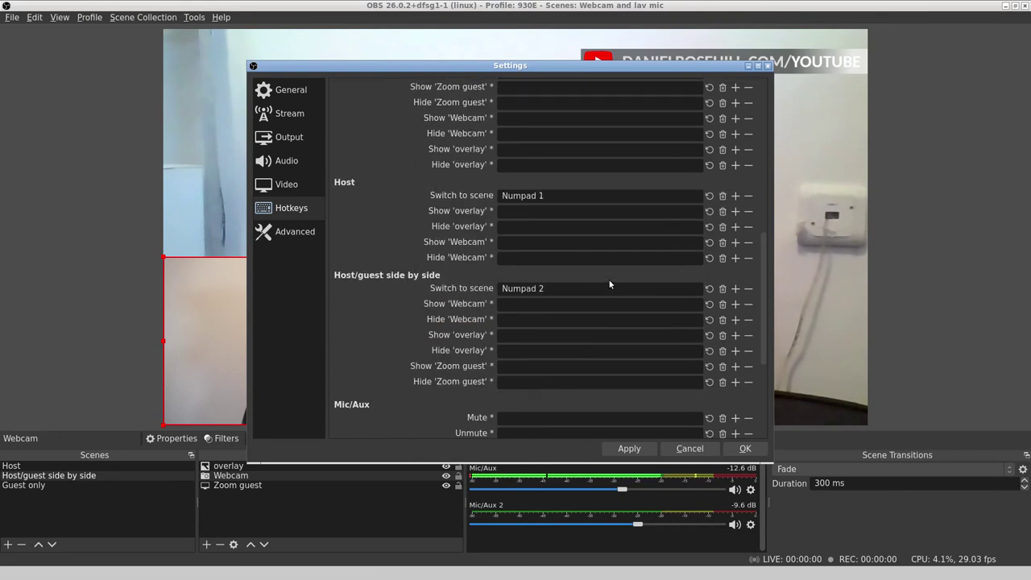
click(526, 238)
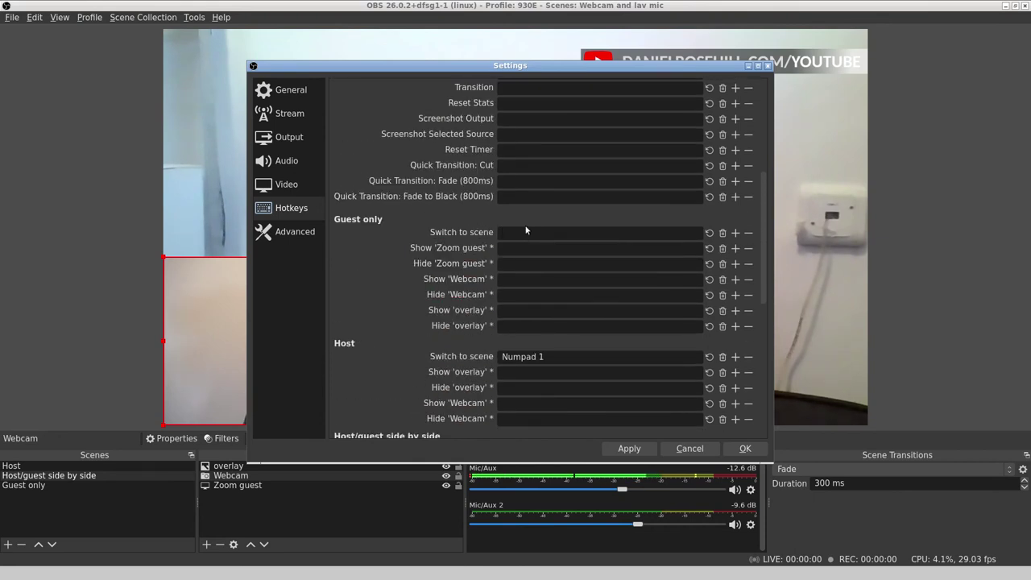
key(KP_3)
click(629, 448)
click(733, 449)
Test the scene hotkeys with Numpad 3, 1, 3, 1, 2, 1, ending on Host.
click(45, 236)
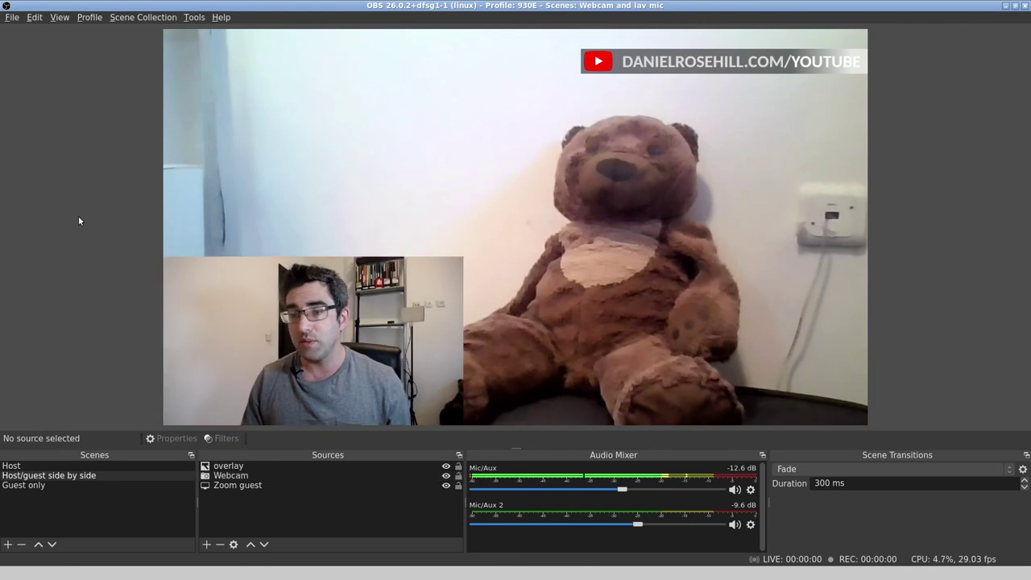
key(KP_3)
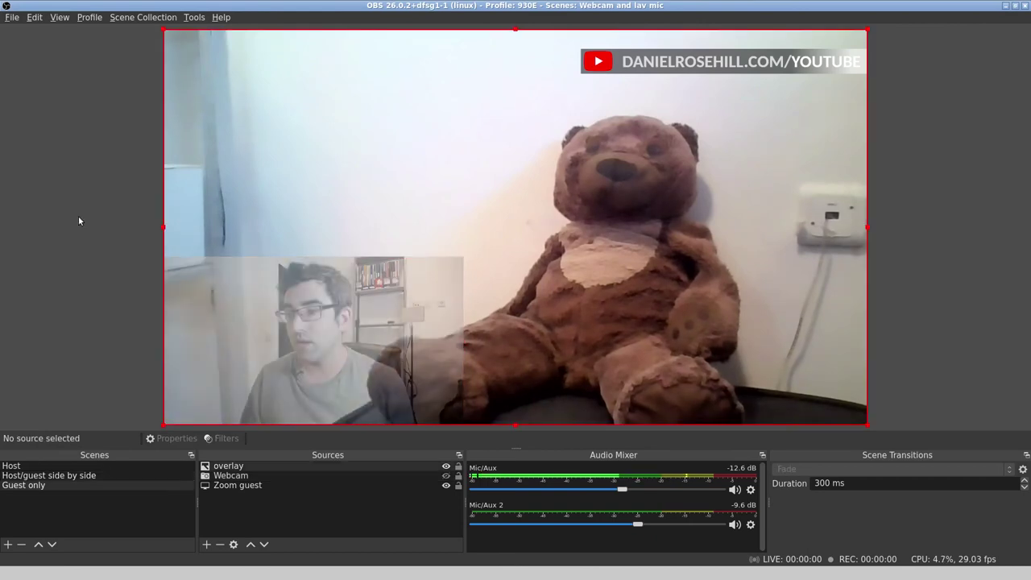
key(KP_1)
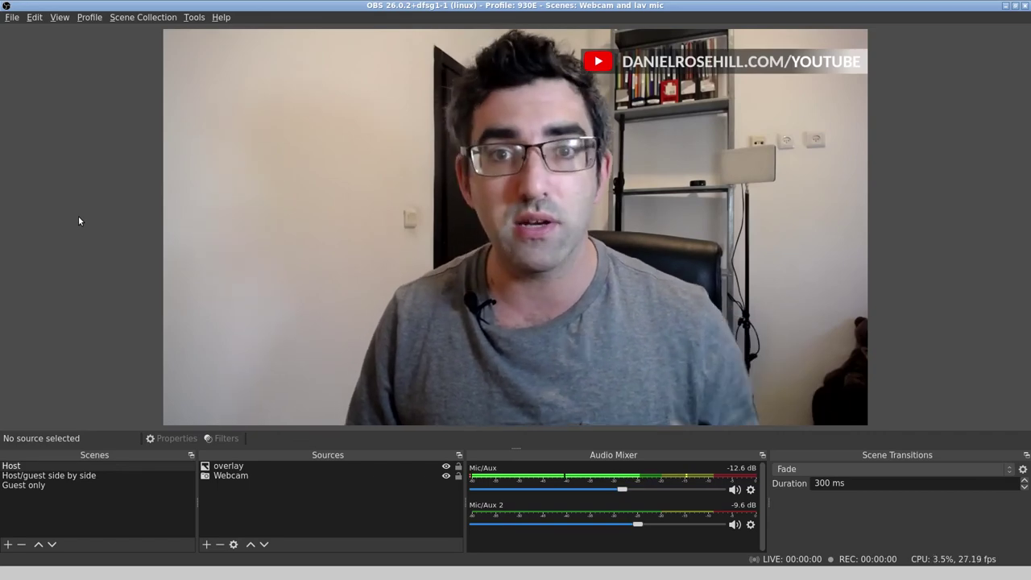
key(KP_3)
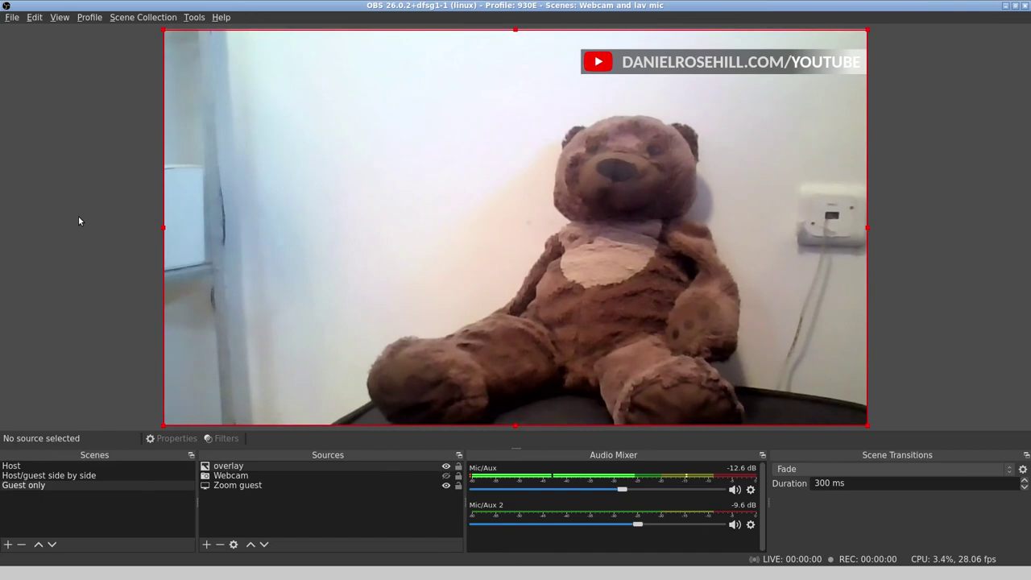
key(KP_1)
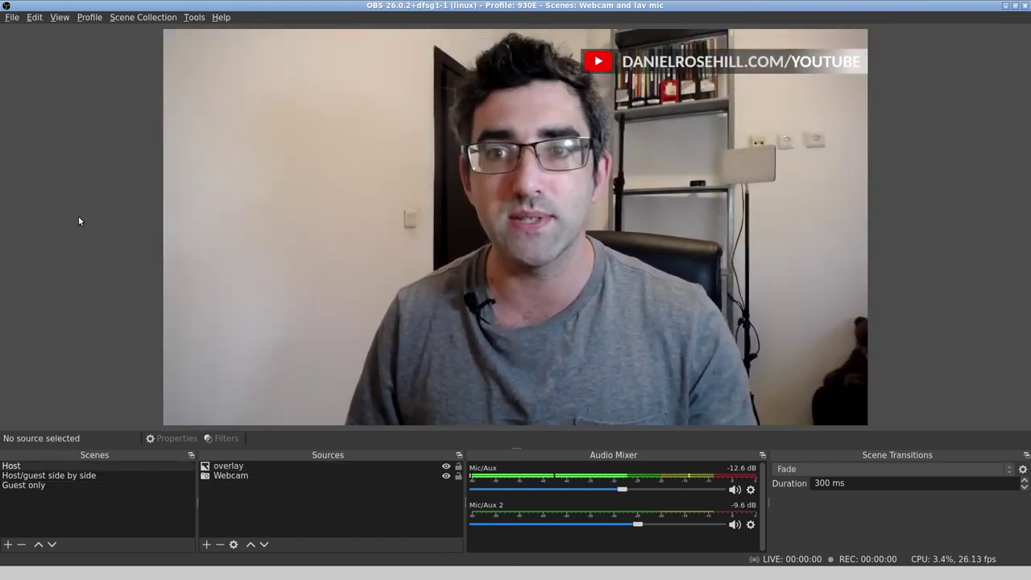
key(KP_2)
key(KP_1)
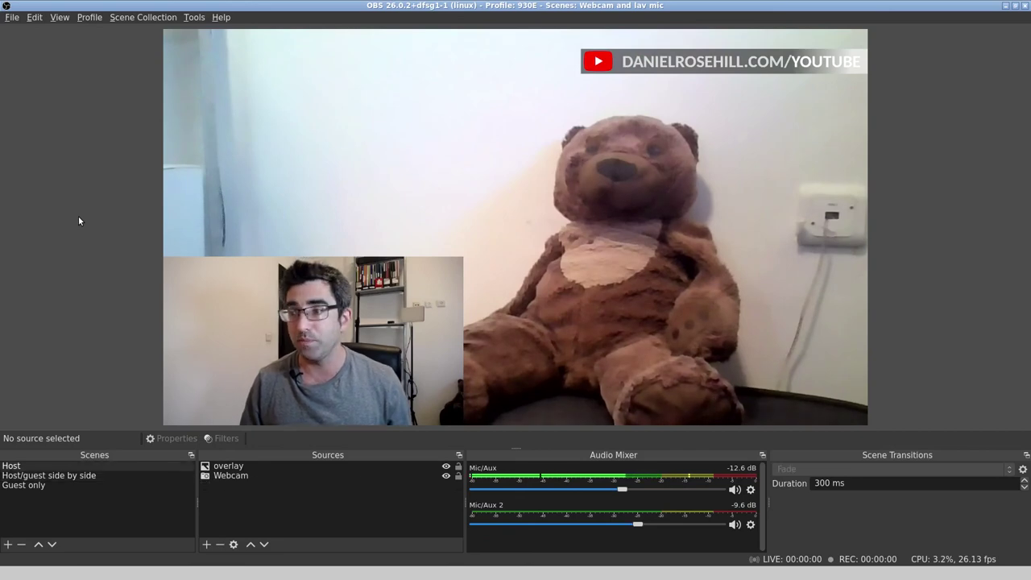